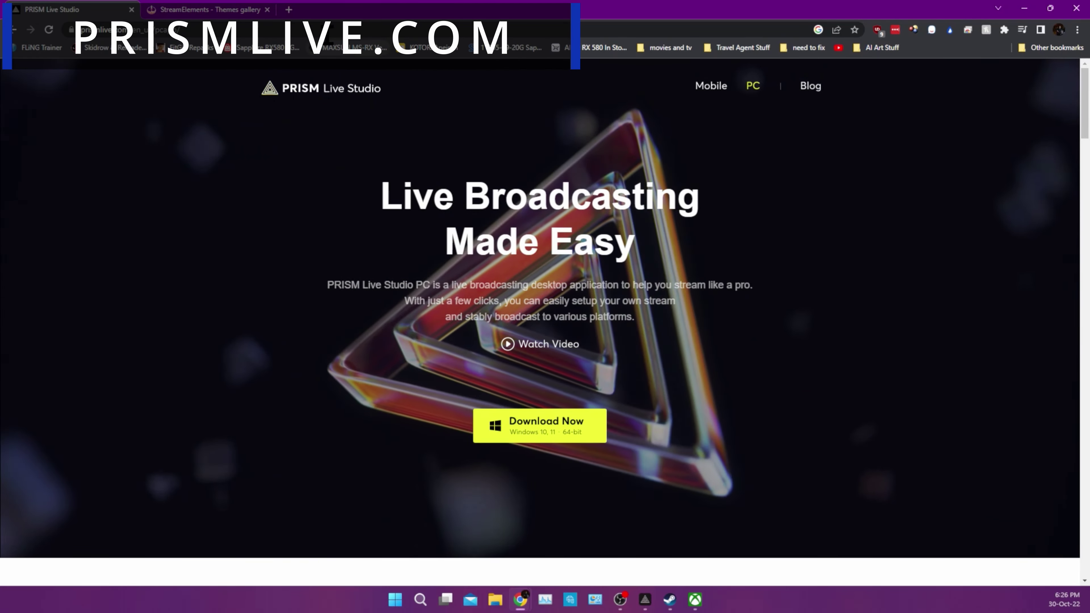
click(299, 32)
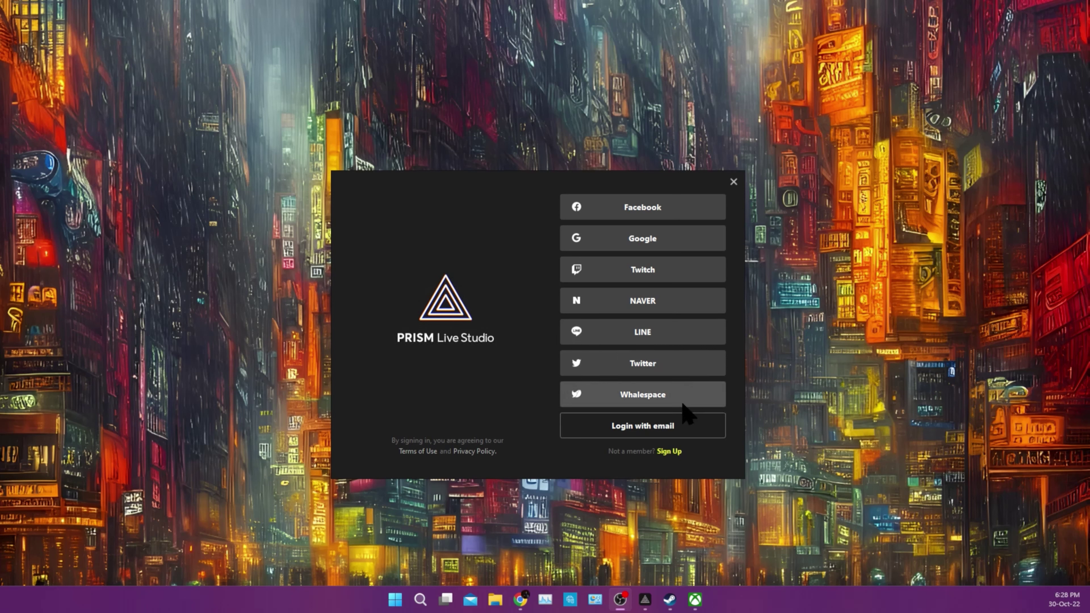
- Choose to log in to PRISM Live Studio with email and close the welcome launcher
click(716, 424)
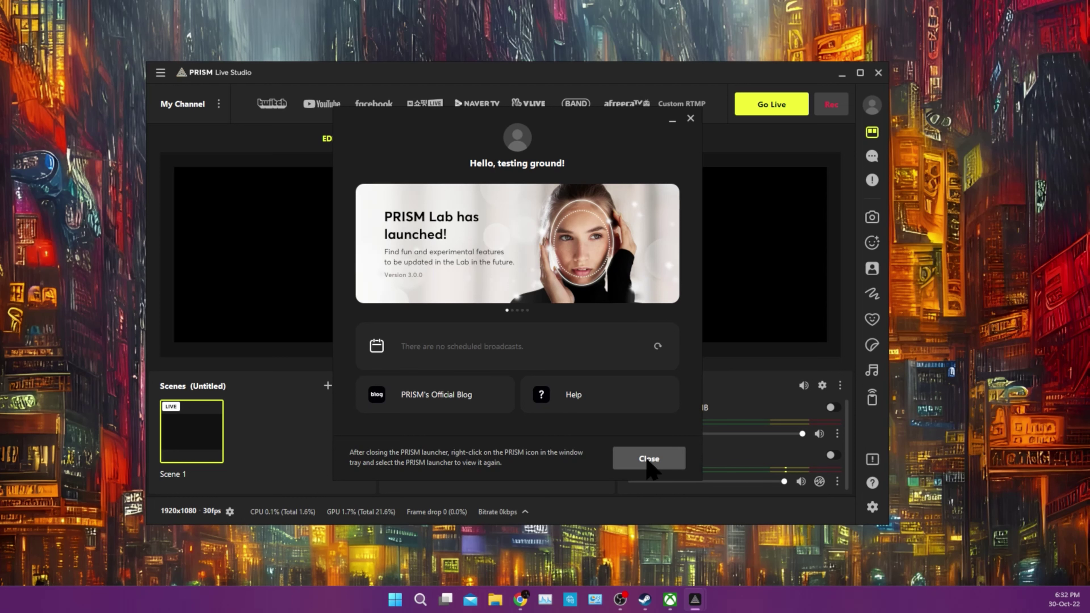
click(648, 462)
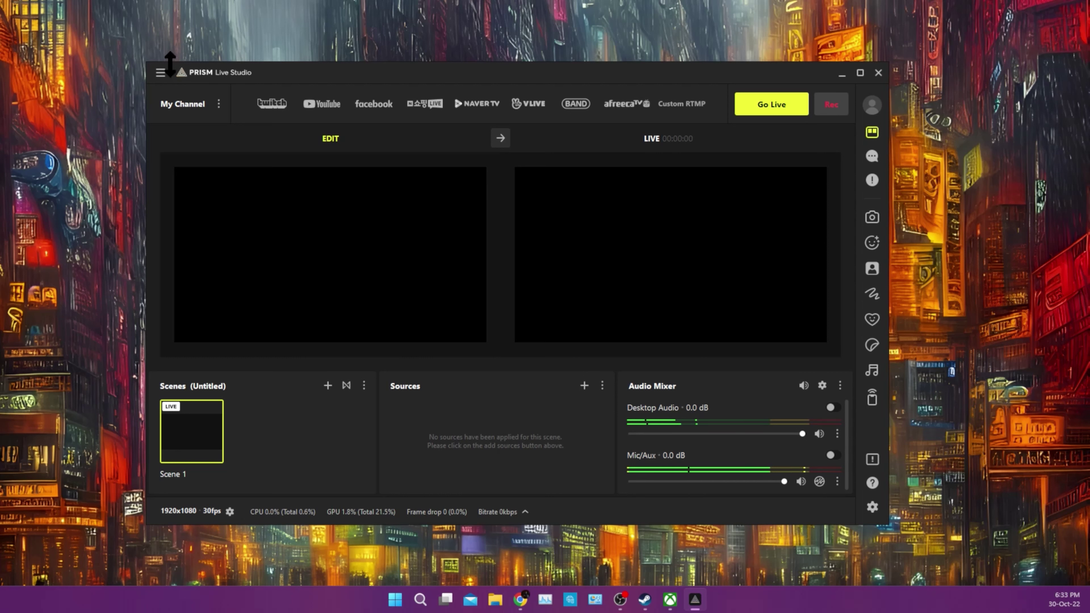
- Open the program settings and go to the Scenes List options in the Visual section
click(161, 74)
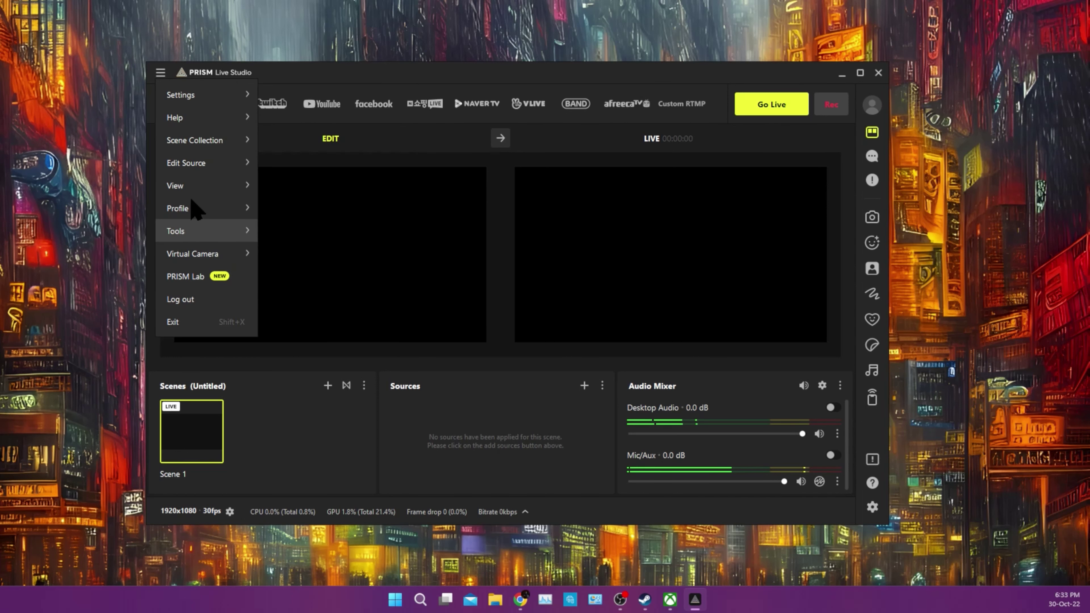
mouse_move(198, 108)
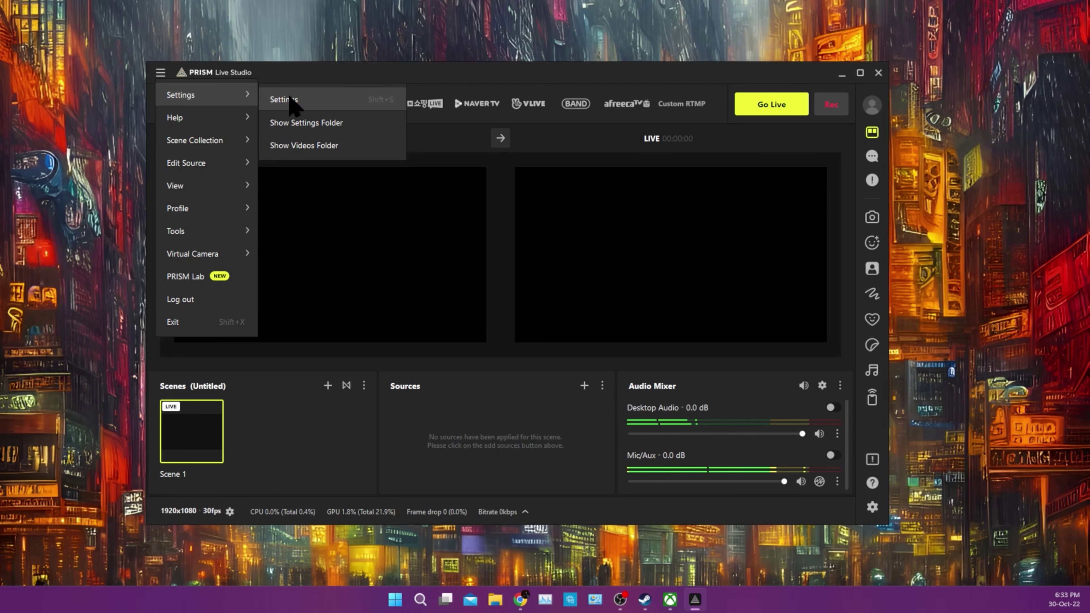
click(291, 101)
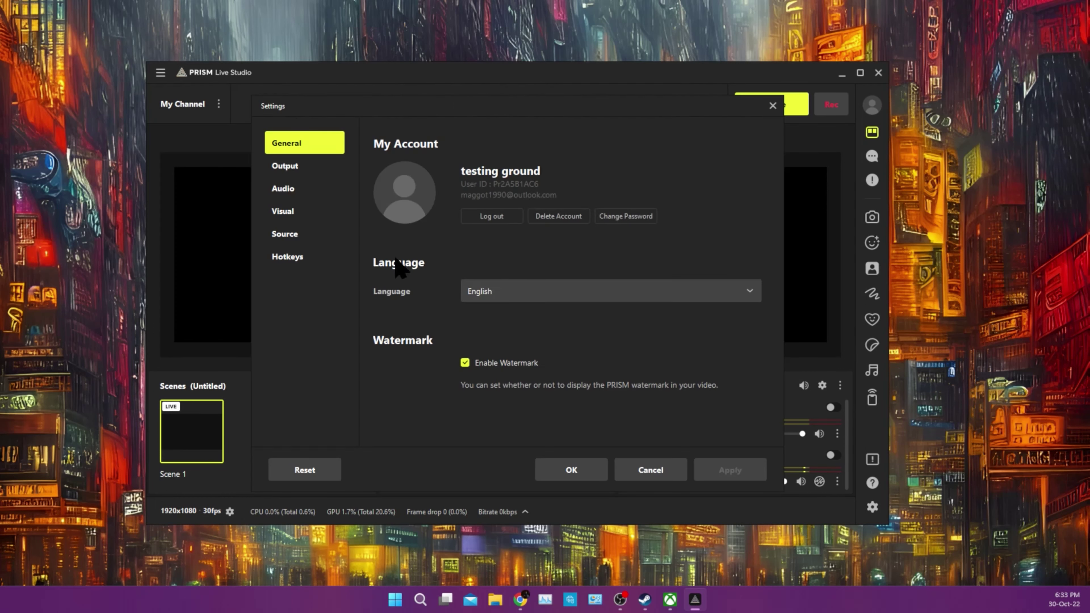
click(287, 233)
click(288, 212)
scroll(437, 282, down, 3)
scroll(436, 281, down, 6)
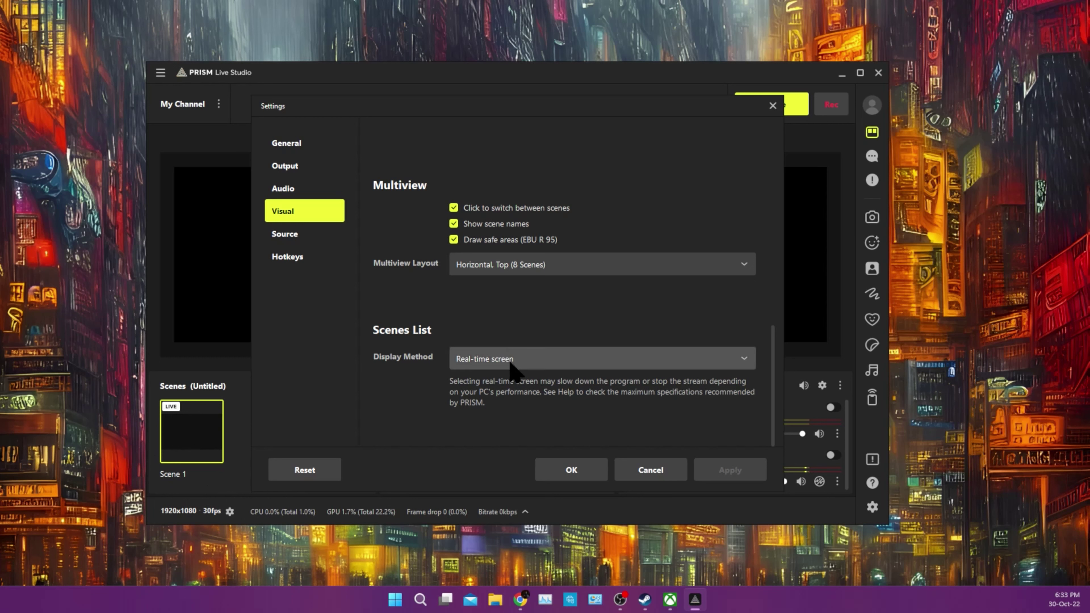
- Set the Scenes List display method to Text
click(524, 361)
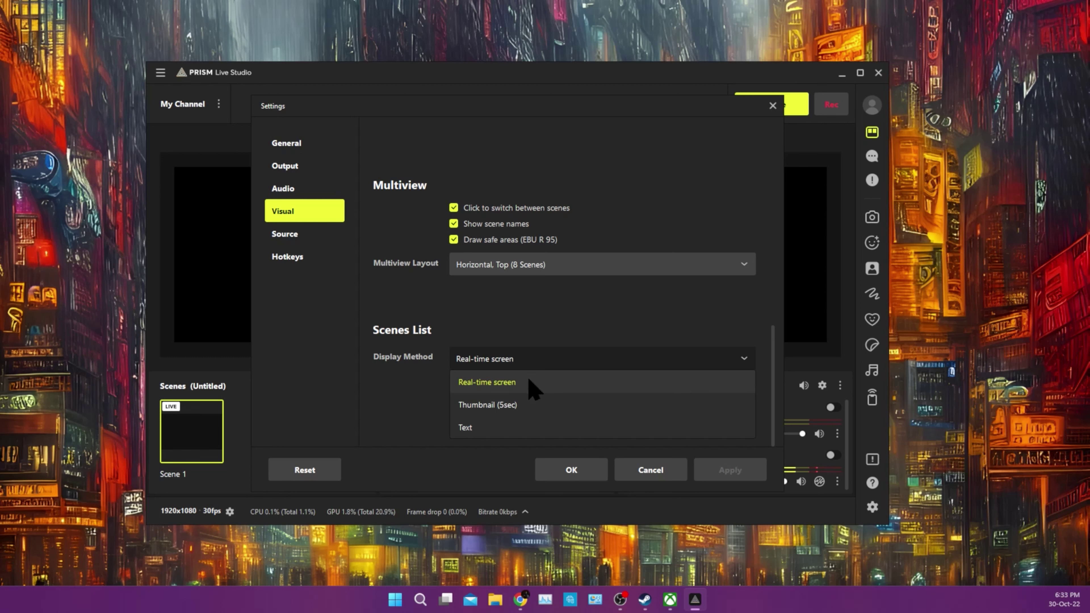
click(551, 342)
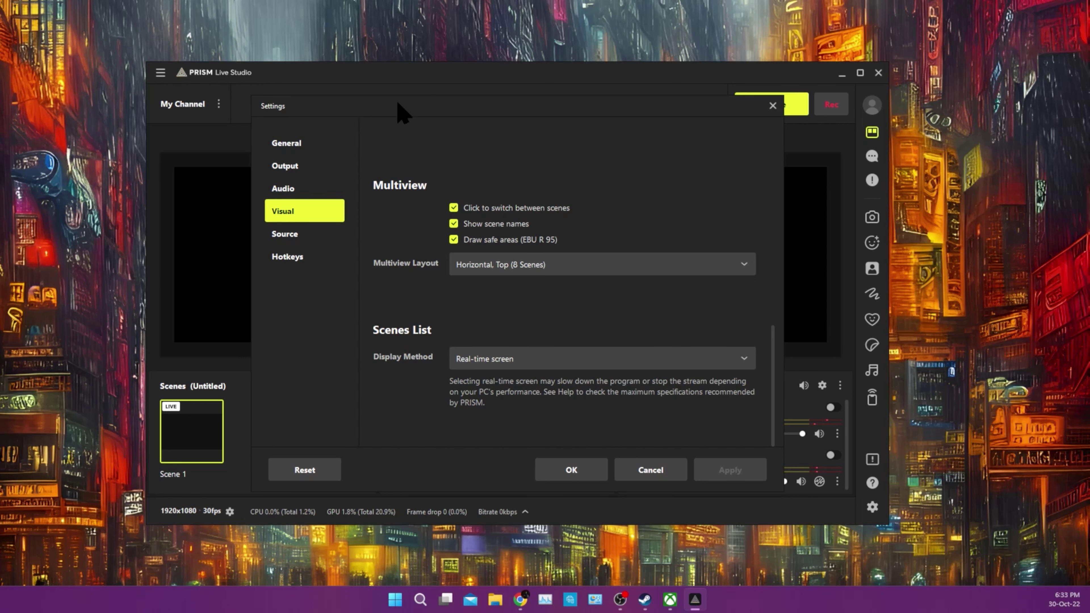
drag(401, 112, 708, 122)
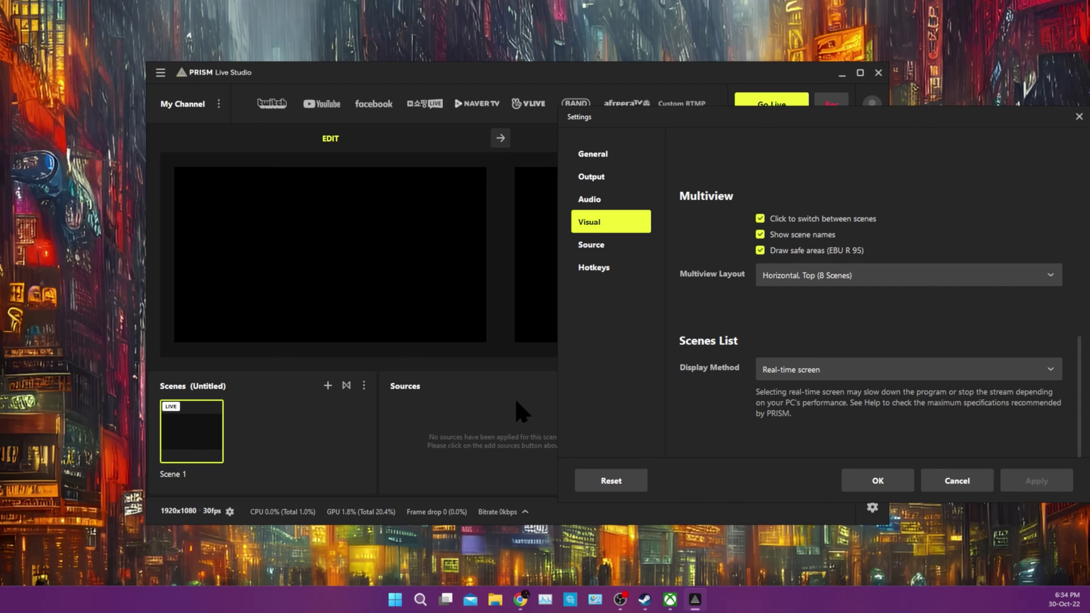
drag(980, 127, 715, 115)
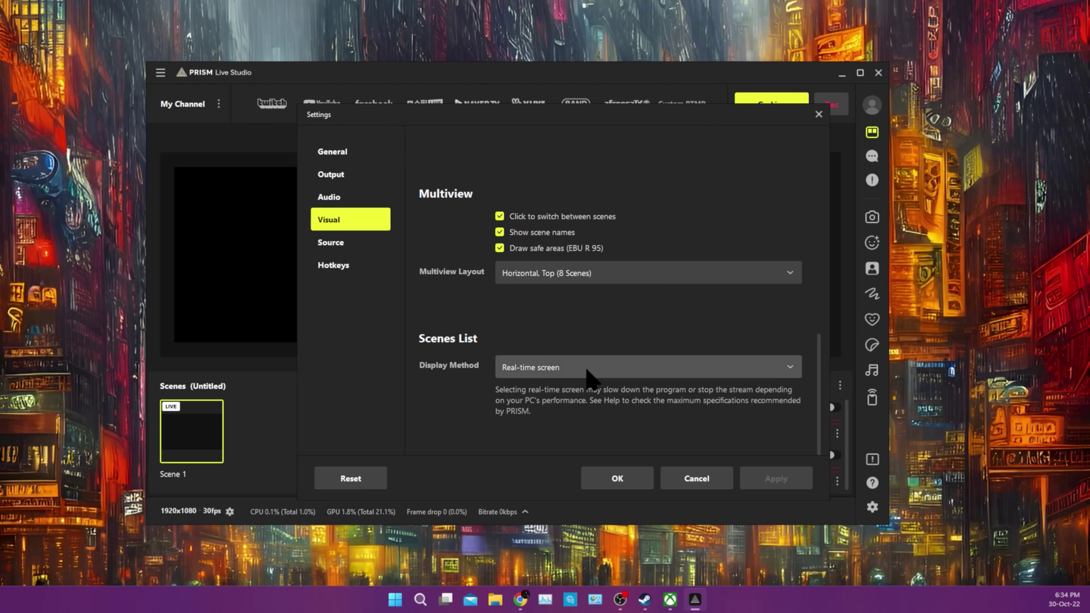
click(594, 371)
click(549, 435)
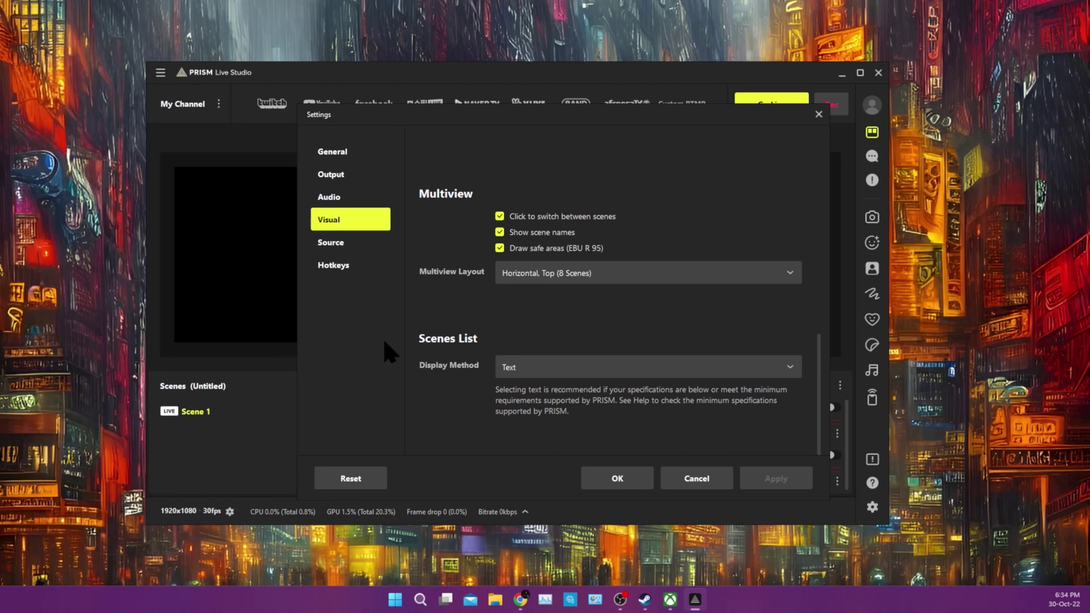
- Disable the watermark in the General settings and apply the change
click(368, 151)
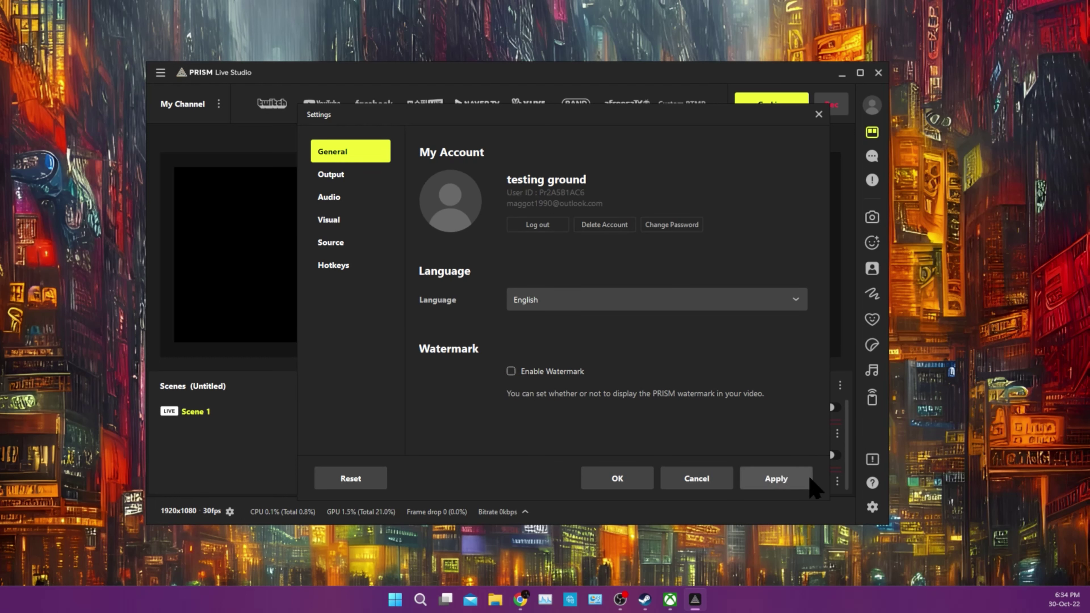
click(780, 480)
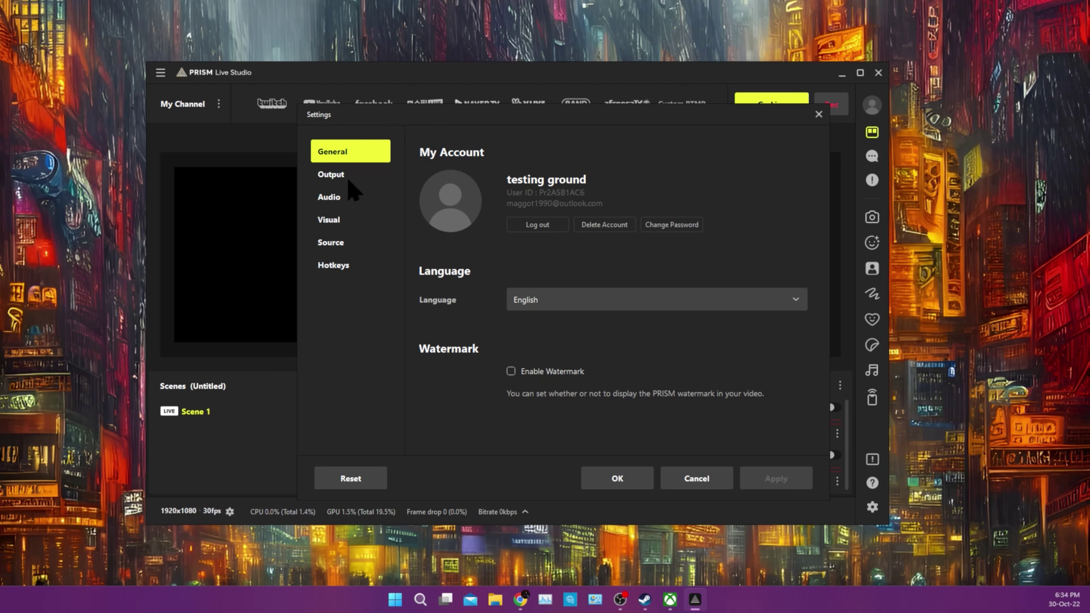
- In the Output settings, set the downscale filter to Lanczos (Sharpened scaling, 36 samples) and the common FPS value to 60
click(356, 175)
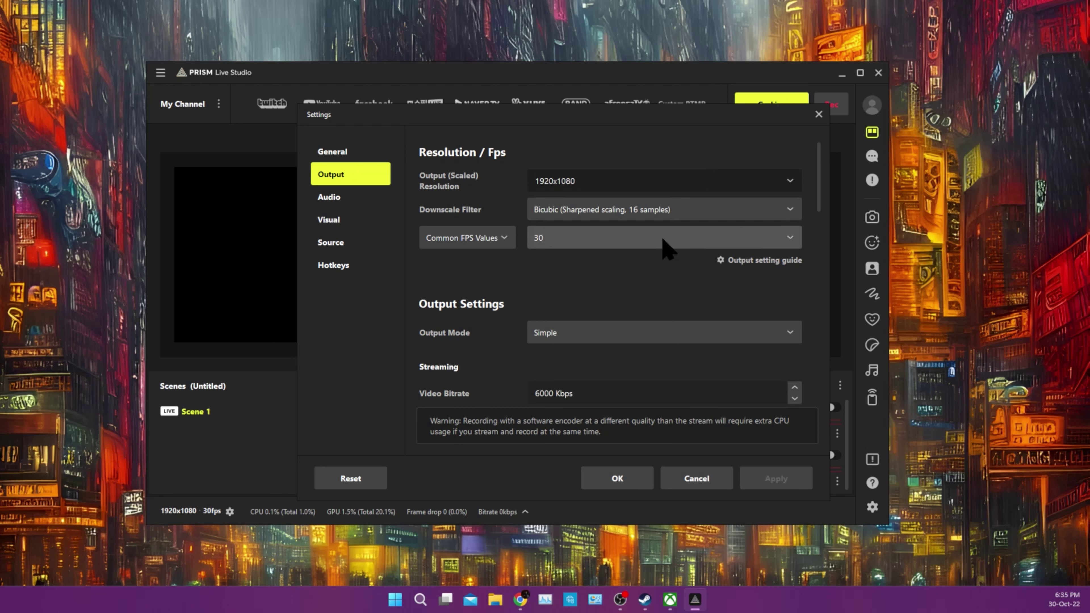
click(640, 213)
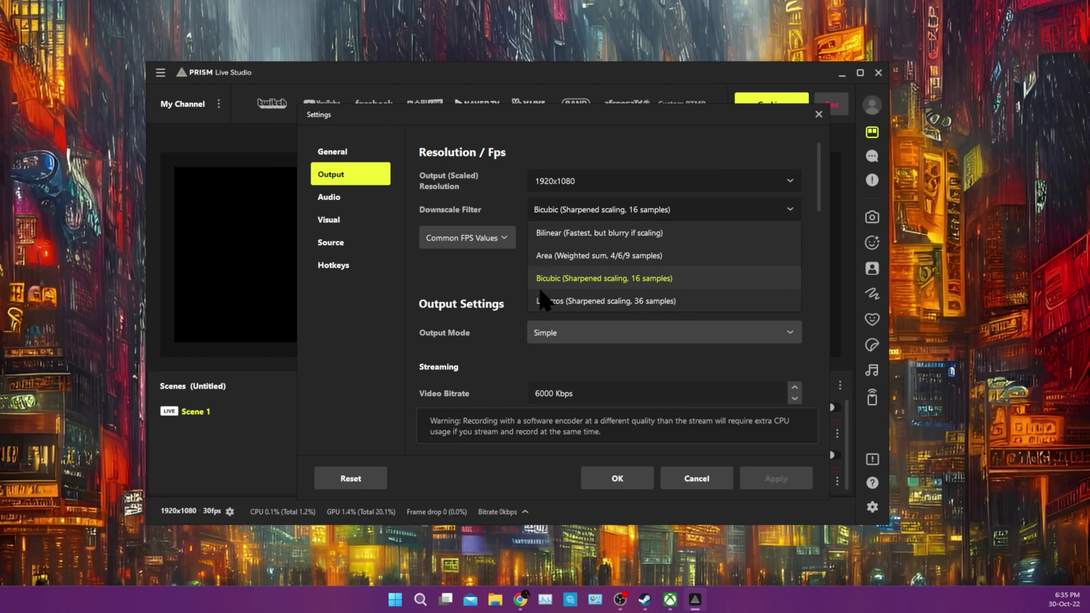
click(603, 302)
click(597, 242)
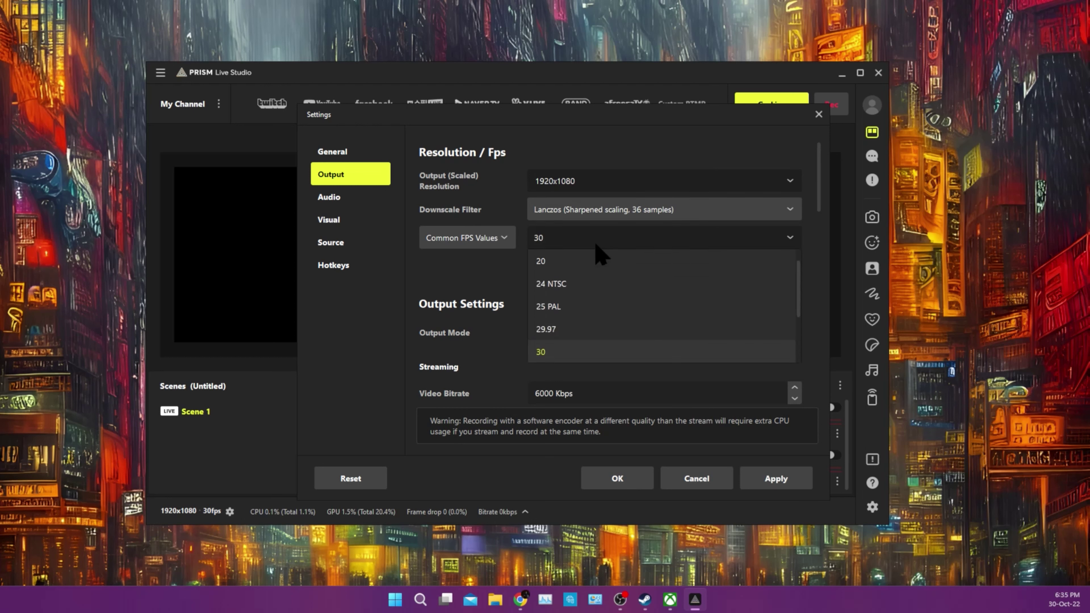
scroll(593, 343, down, 2)
click(574, 351)
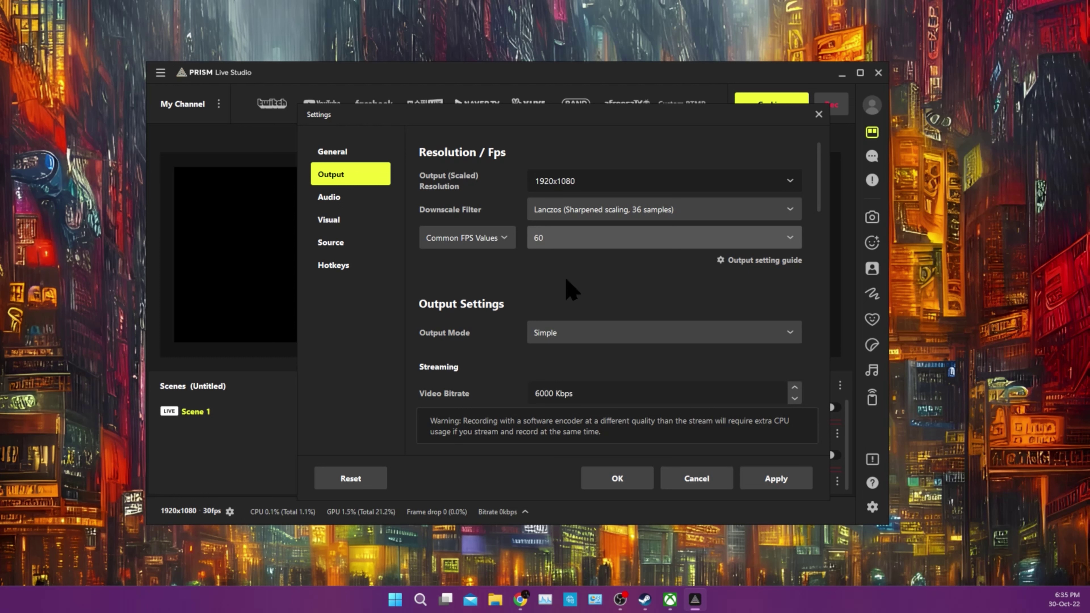
- Switch the output mode to Advanced
scroll(570, 283, down, 2)
click(603, 234)
click(592, 276)
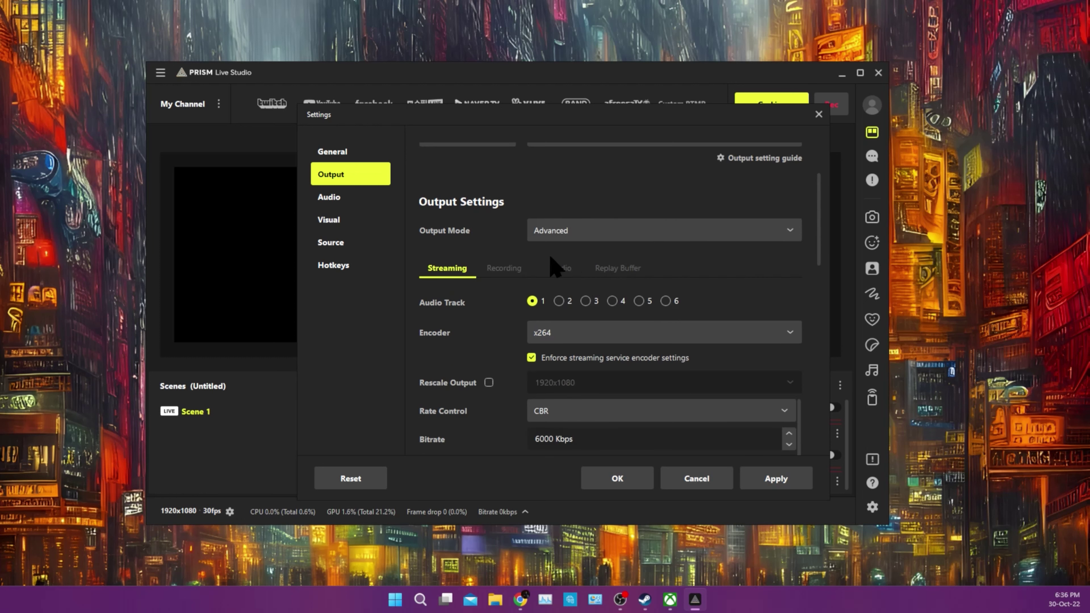
- Examine the available streaming encoders and the output resolution choices
scroll(489, 275, down, 2)
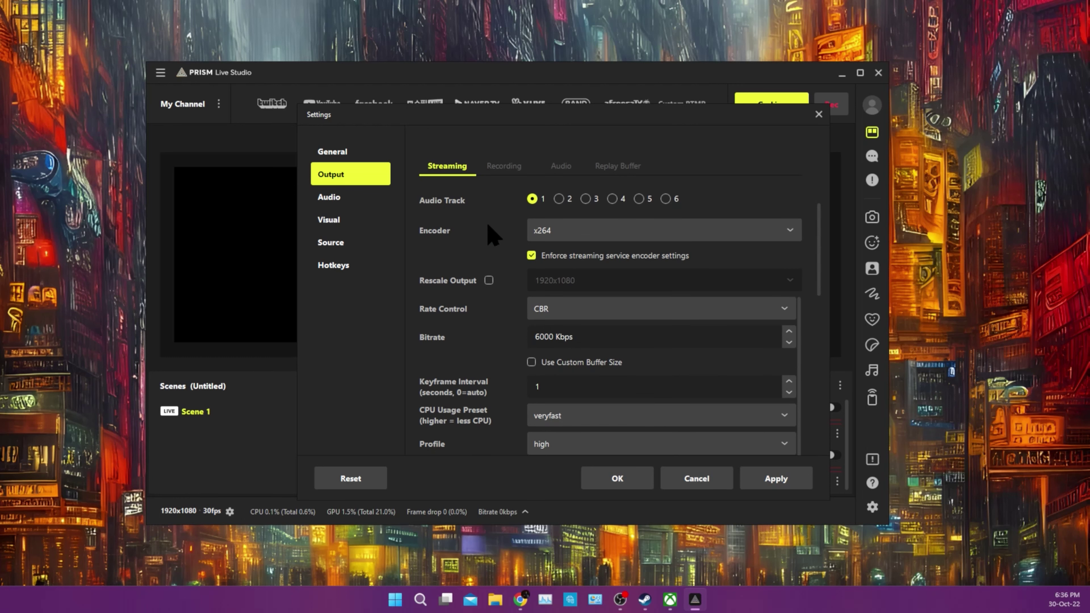
scroll(493, 235, down, 1)
scroll(536, 248, up, 1)
click(665, 232)
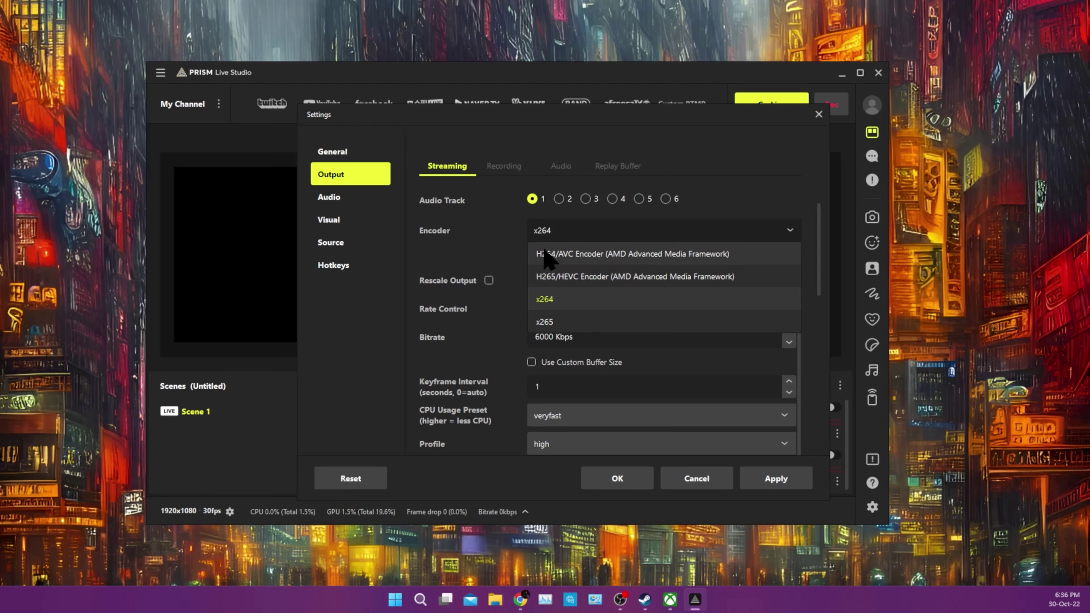
click(492, 244)
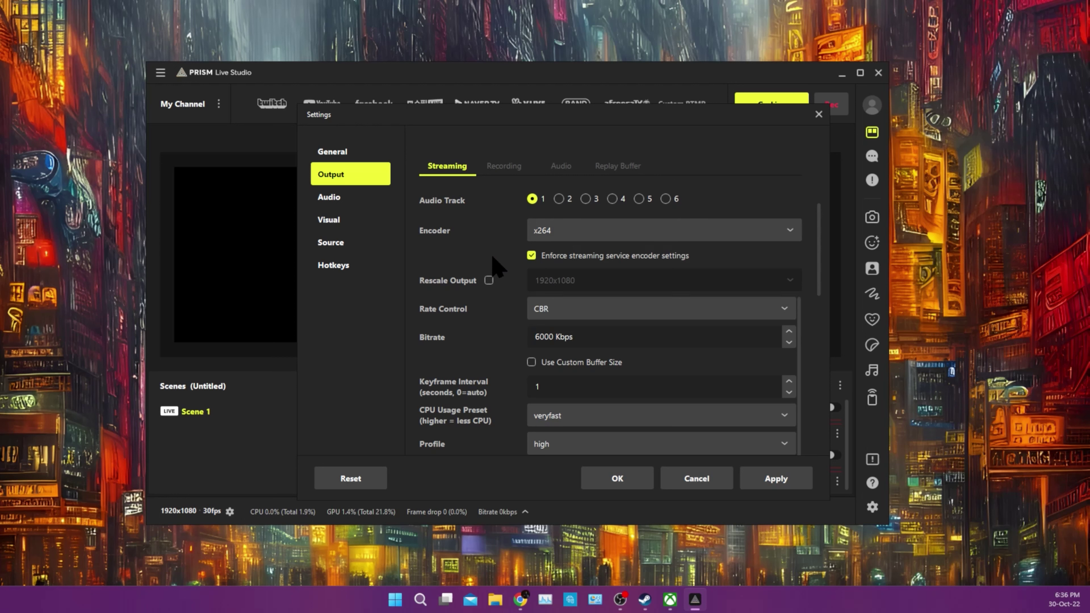
scroll(492, 257, down, 1)
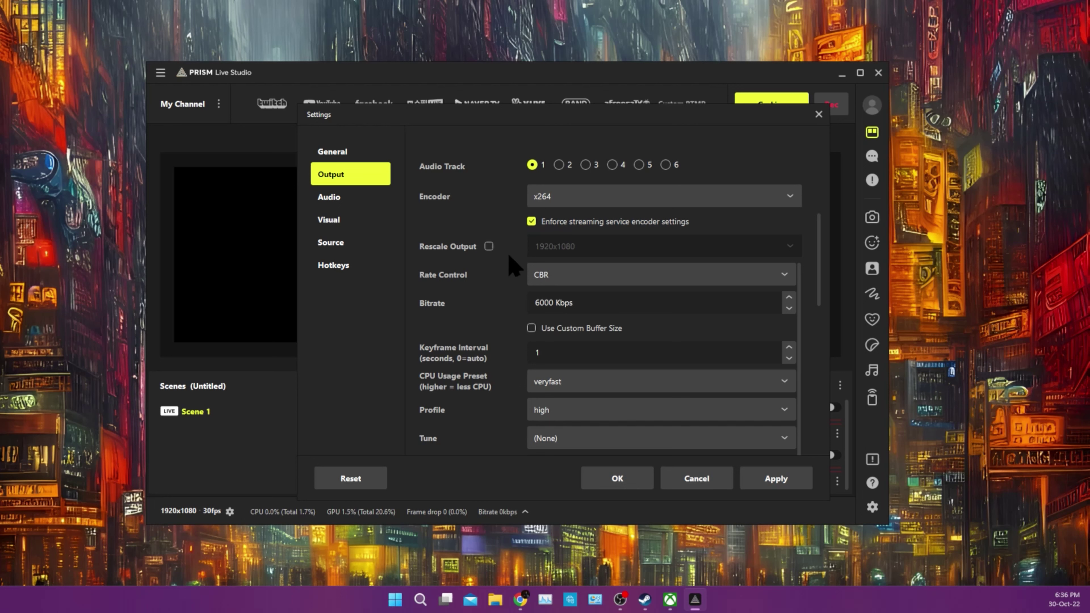
scroll(503, 263, down, 1)
click(553, 165)
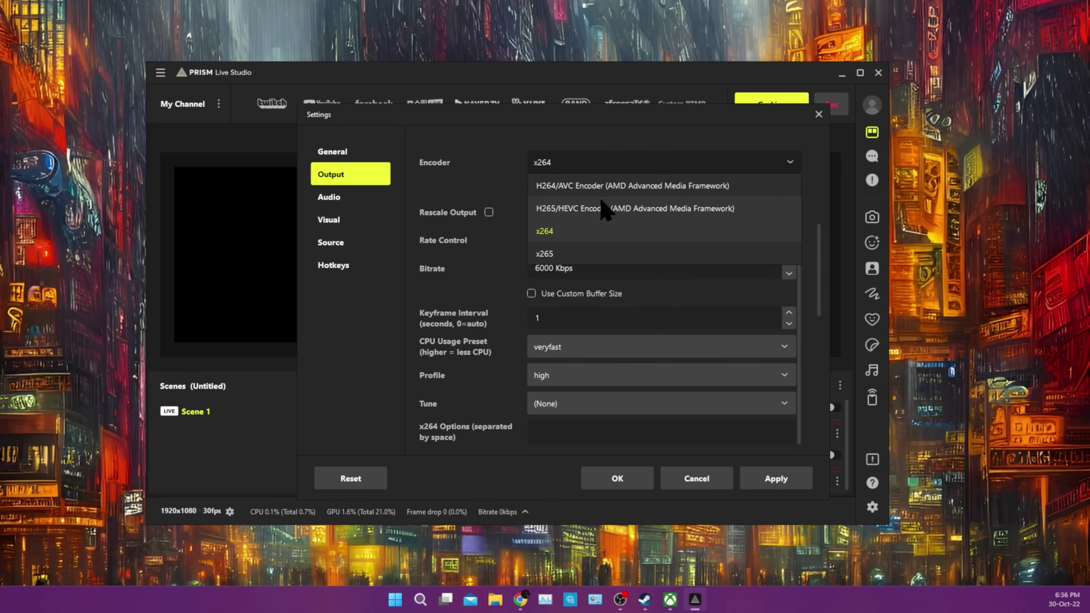
click(498, 194)
scroll(781, 189, up, 8)
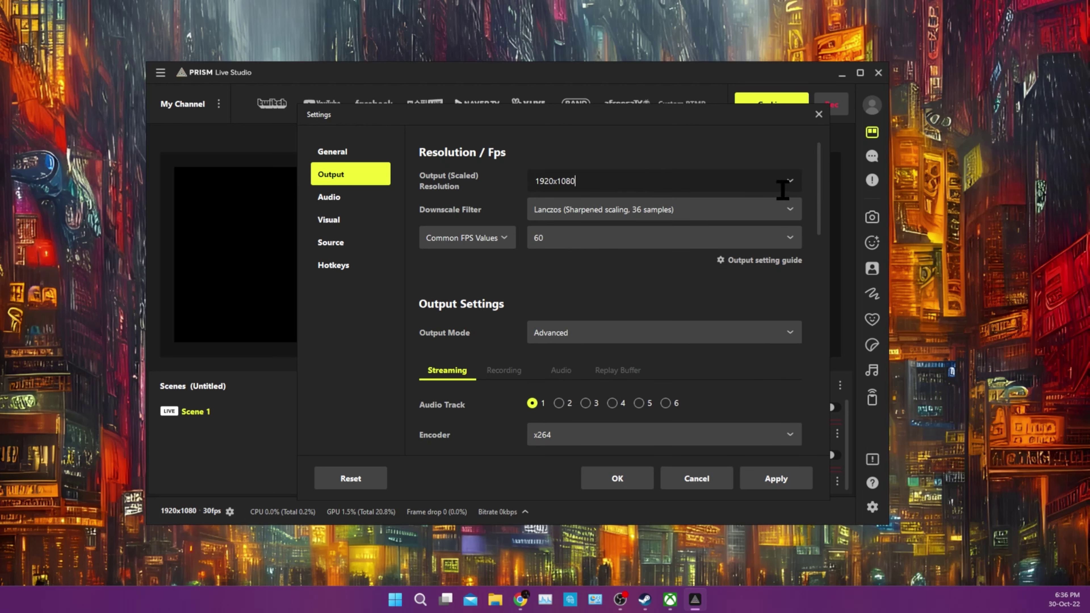
click(791, 183)
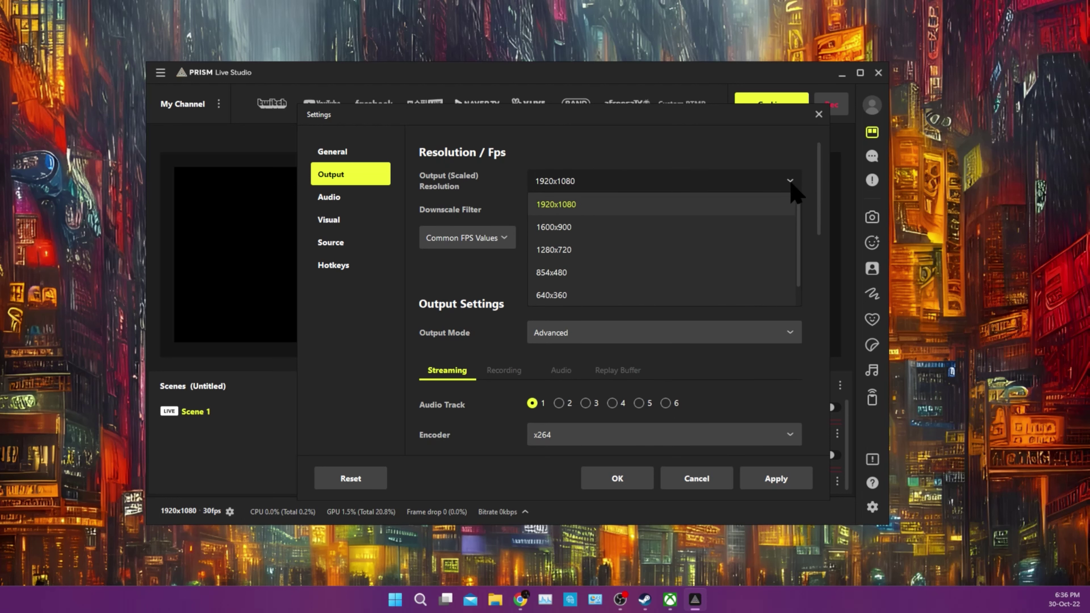
click(656, 142)
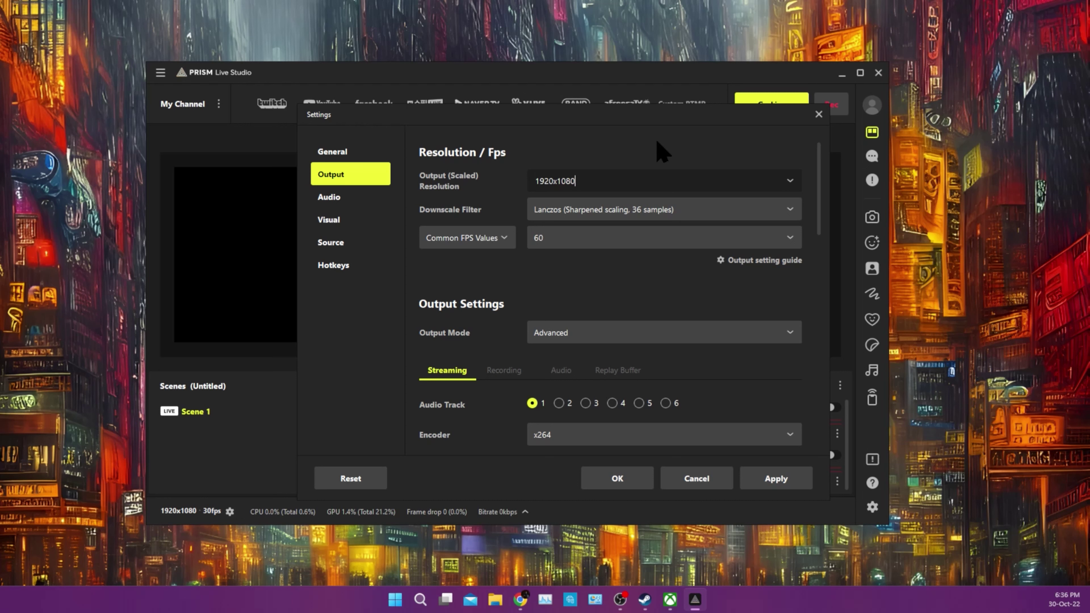
- Set the streaming keyframe interval to 2 seconds and check the CPU usage preset options, keeping veryfast
scroll(644, 206, down, 5)
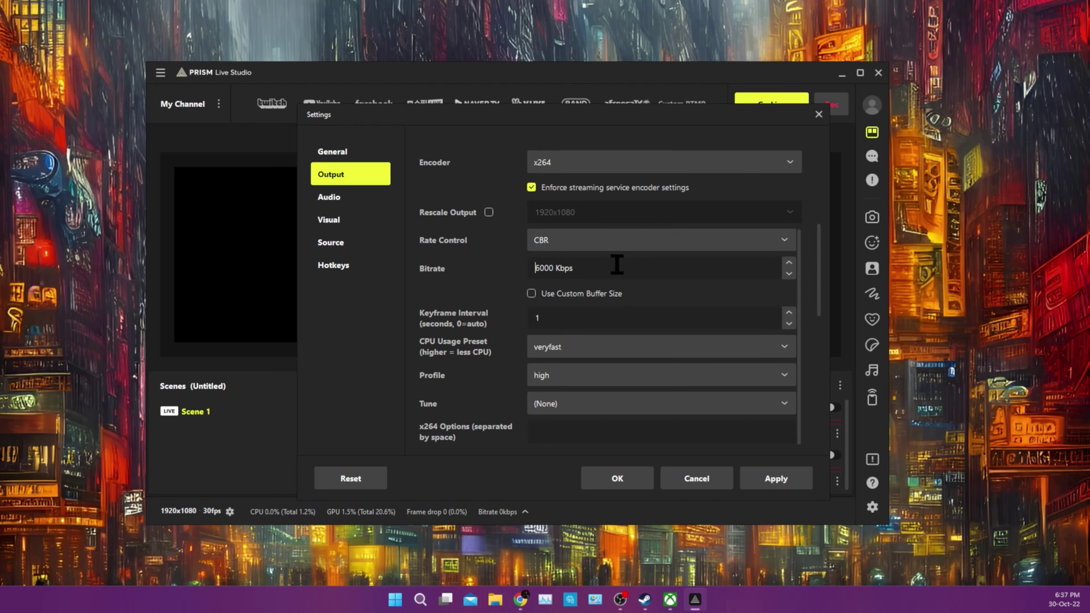
scroll(514, 269, down, 1)
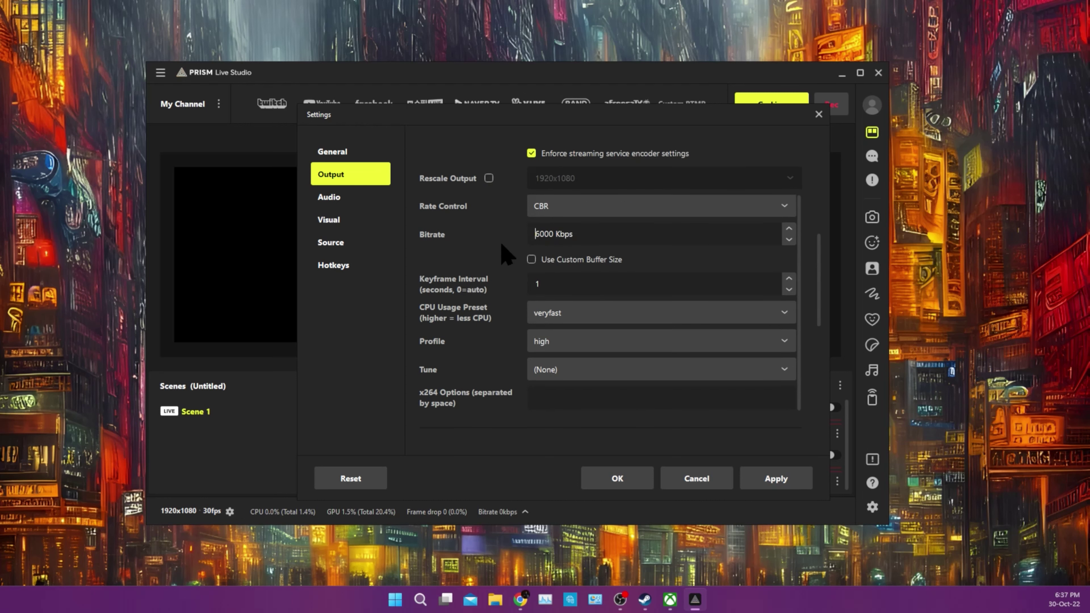
scroll(500, 244, down, 2)
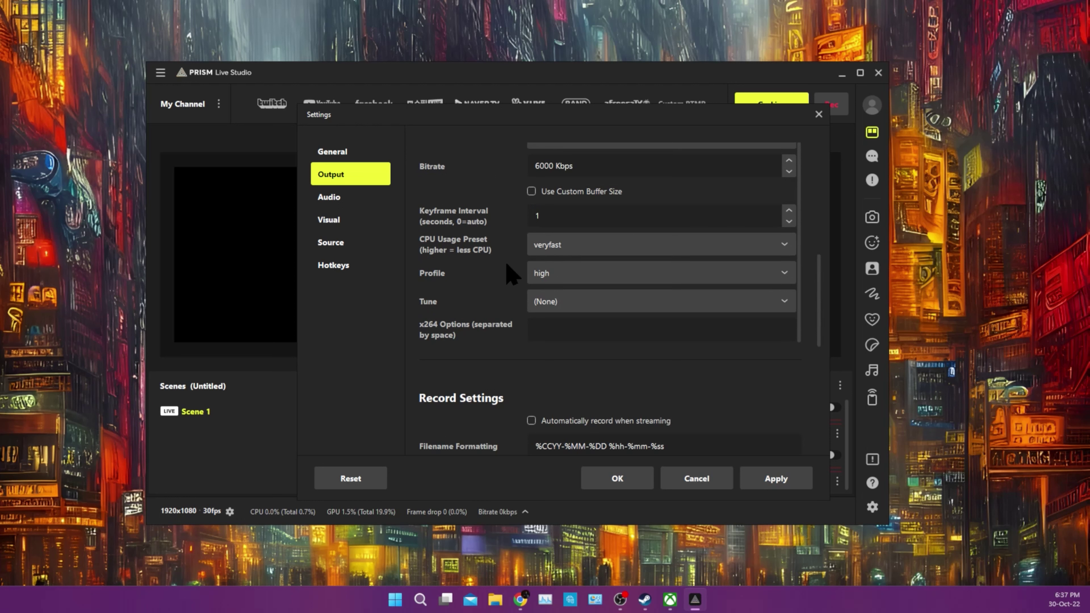
click(553, 215)
key(BackSpace)
text(2)
click(614, 251)
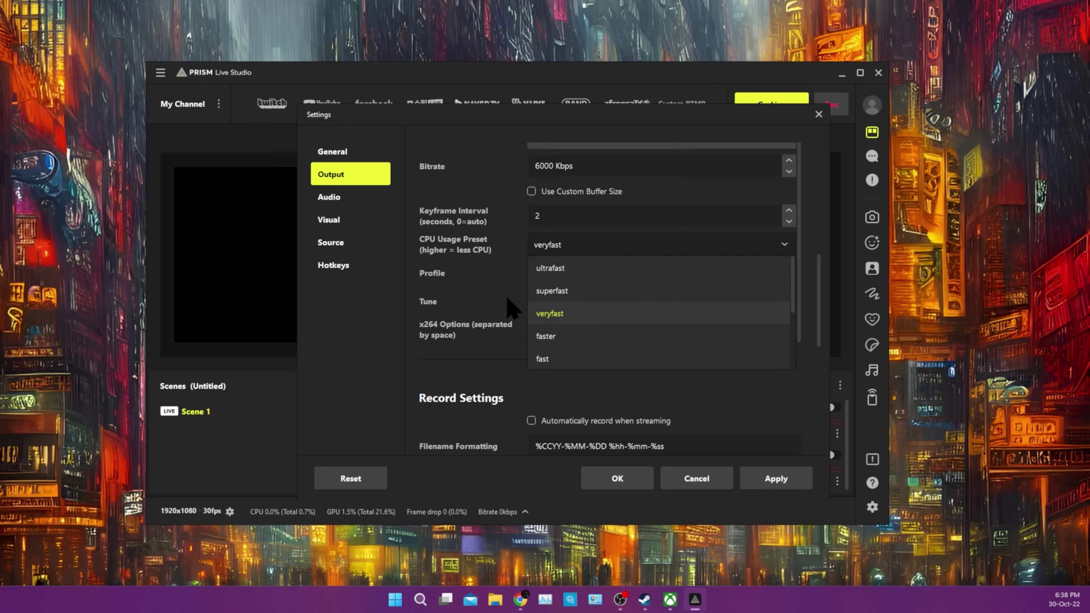
click(476, 361)
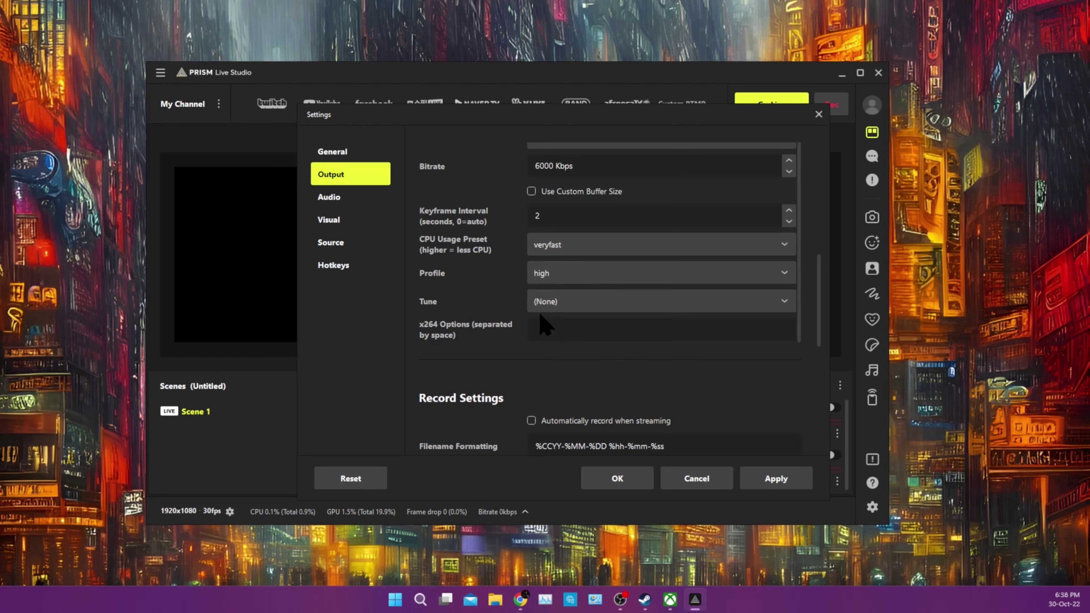
- Enable automatic recording when streaming in the Record Settings
scroll(539, 296, down, 5)
click(530, 182)
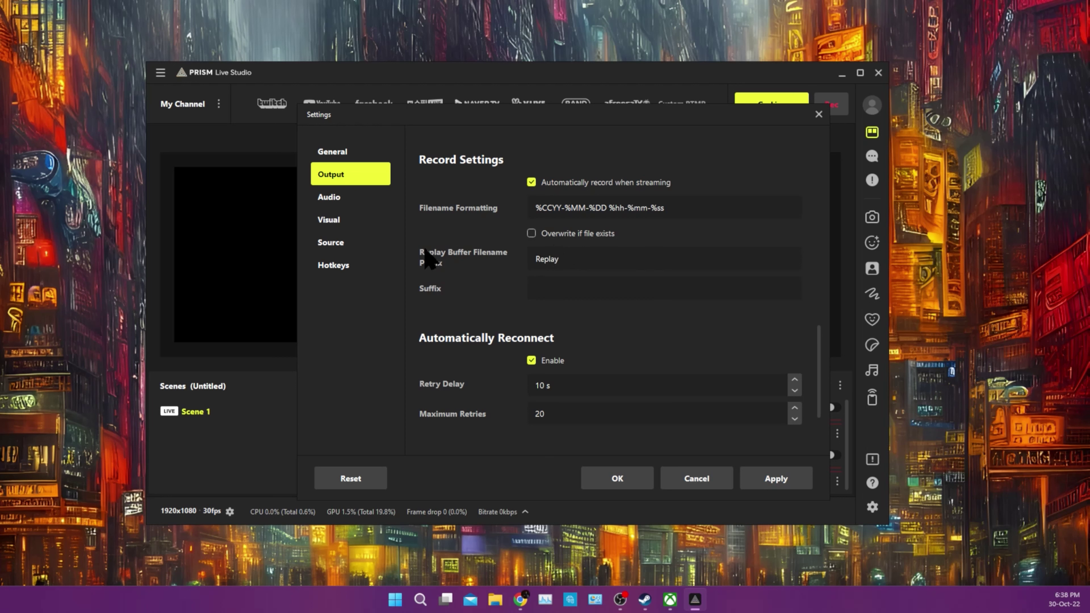
- Set the automatic reconnect retry delay to 4 s and the maximum retries to 25
scroll(558, 257, down, 5)
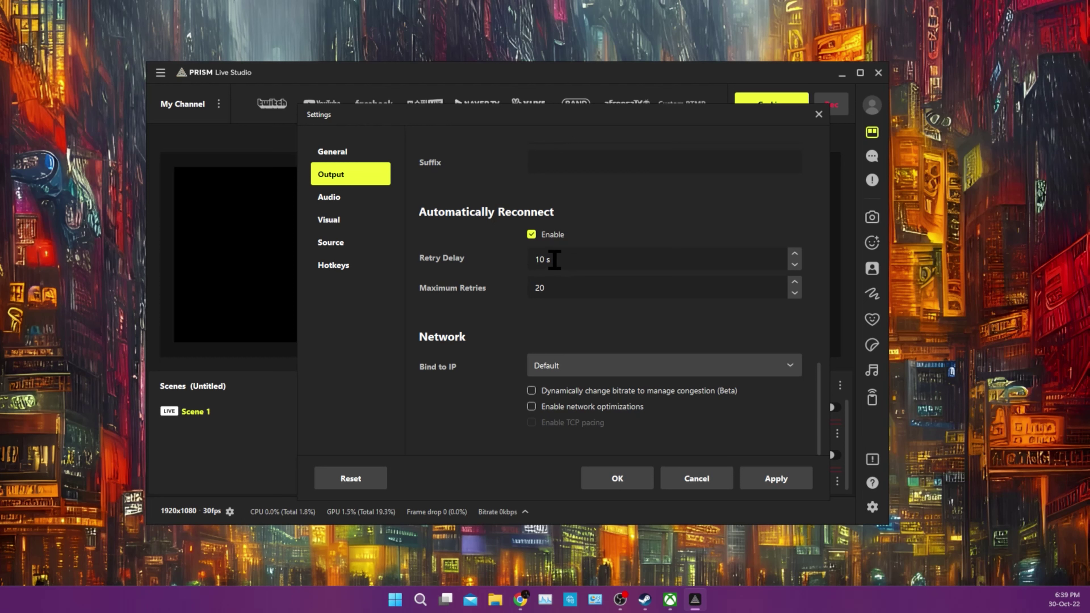
drag(554, 259, 496, 263)
text(4)
drag(570, 284, 498, 287)
text(25)
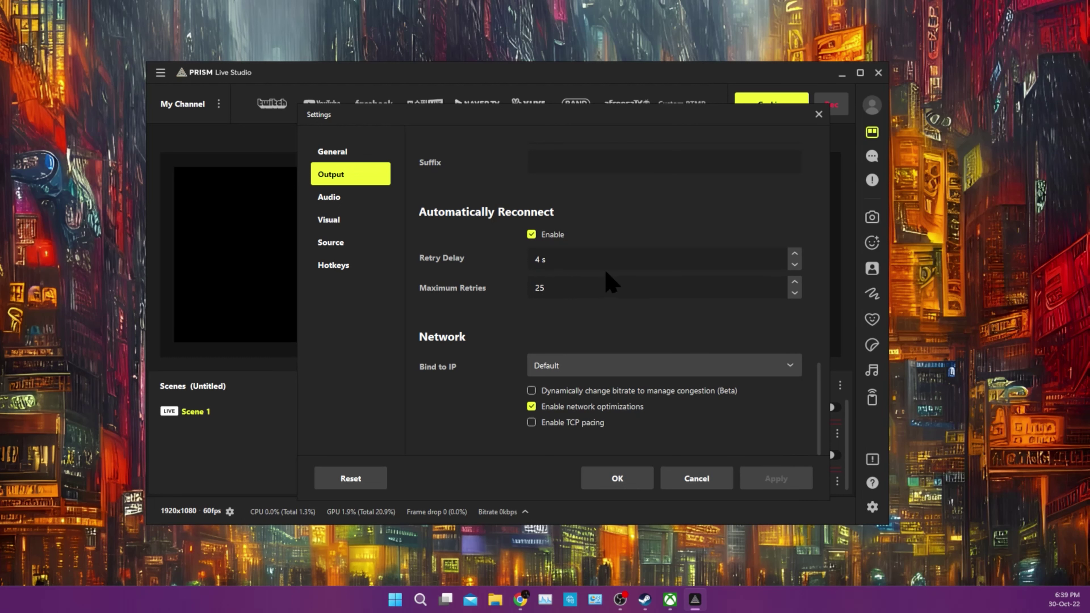
- Examine the recording output settings, including the recording path and the available recording formats
scroll(607, 279, up, 15)
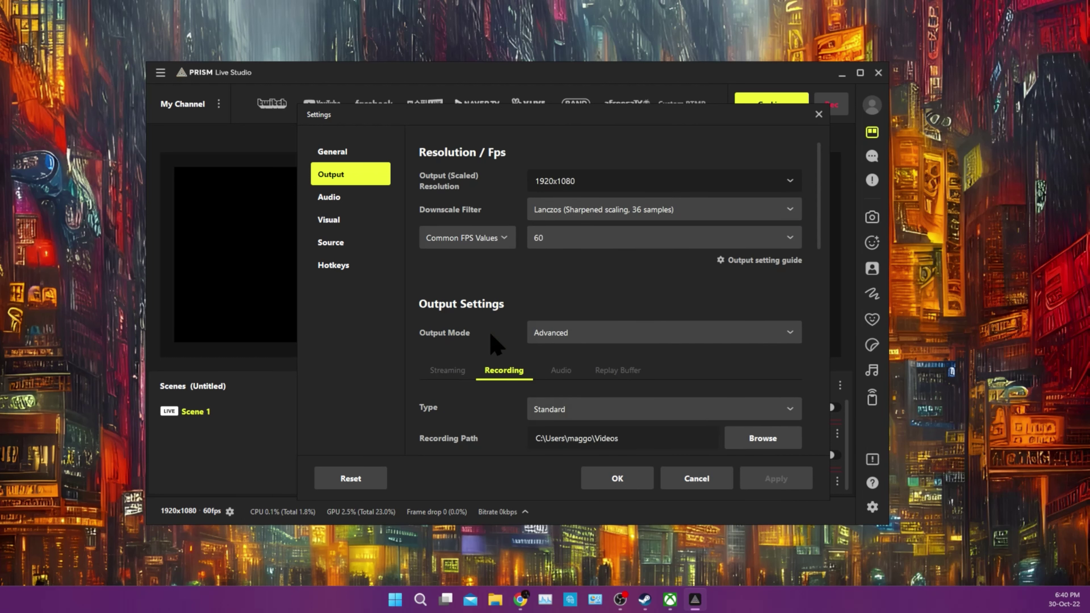
scroll(496, 342, down, 2)
scroll(472, 311, down, 1)
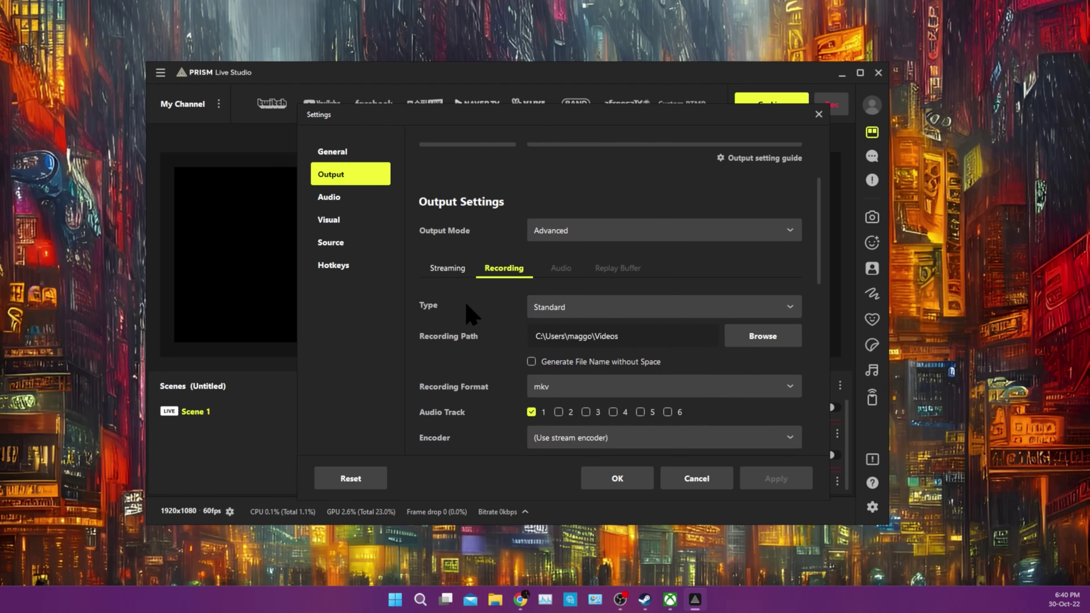
scroll(507, 301, down, 1)
scroll(504, 258, down, 1)
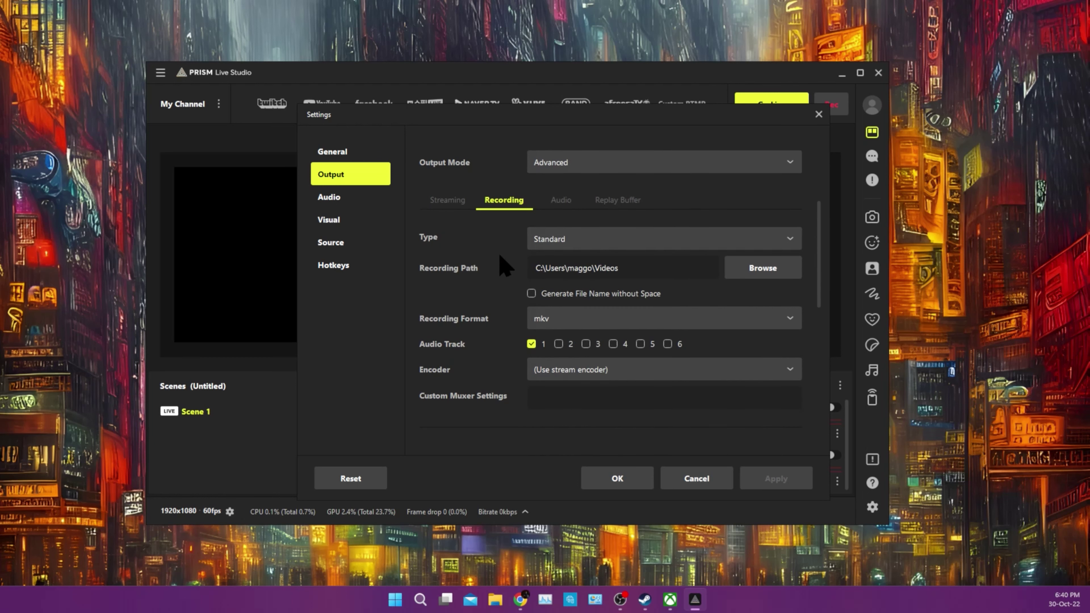
scroll(504, 264, up, 1)
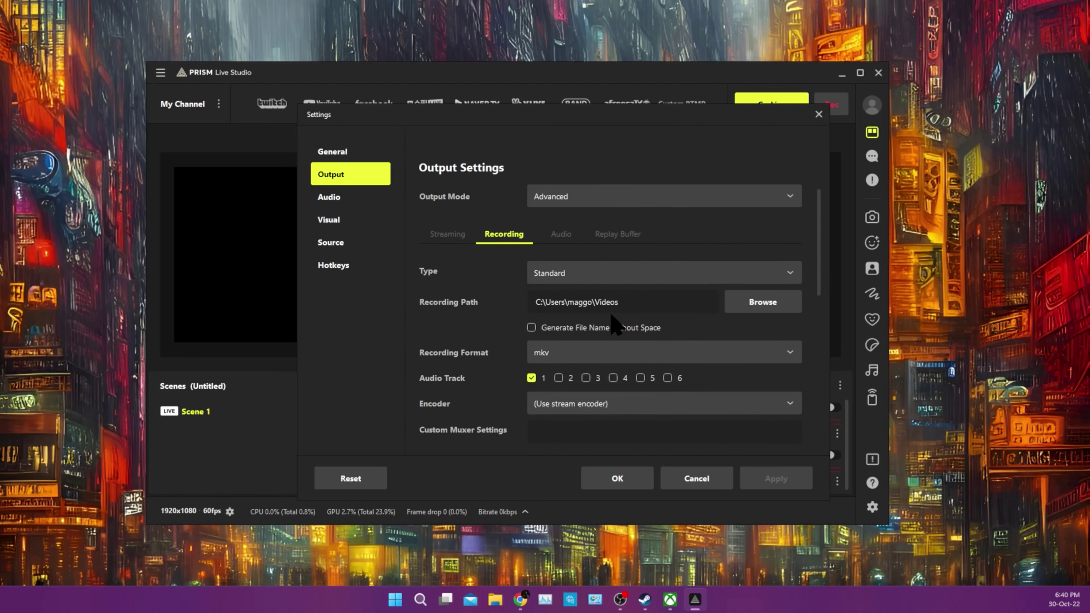
click(642, 309)
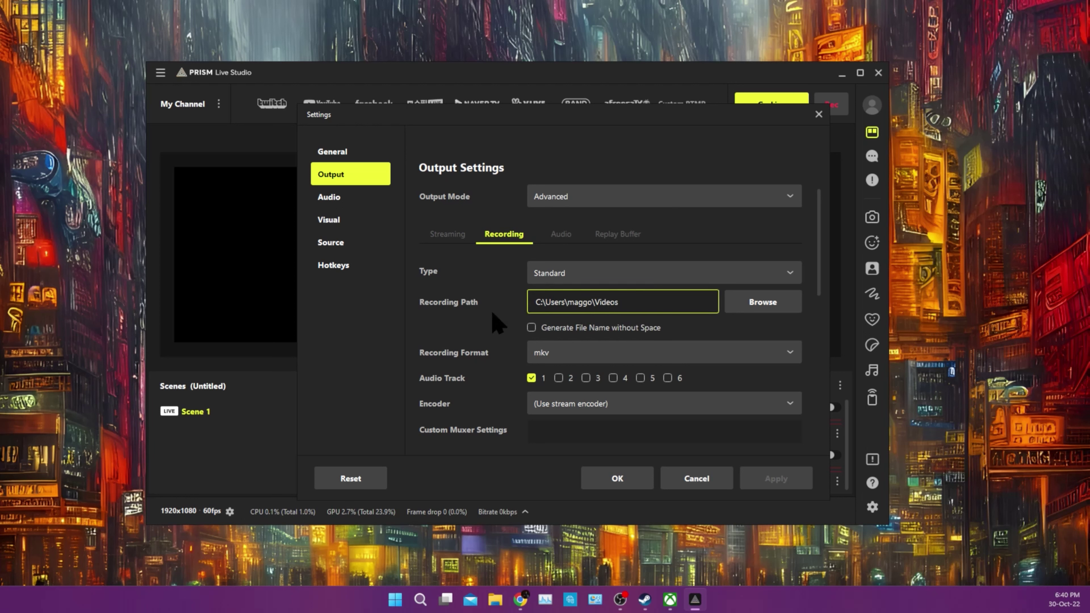
click(699, 356)
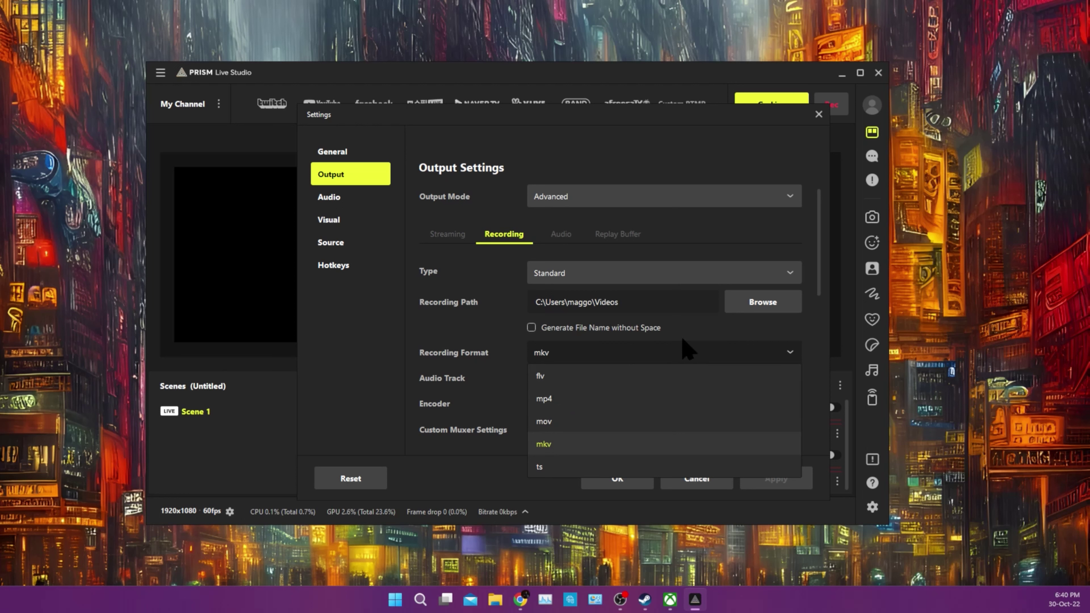
click(673, 356)
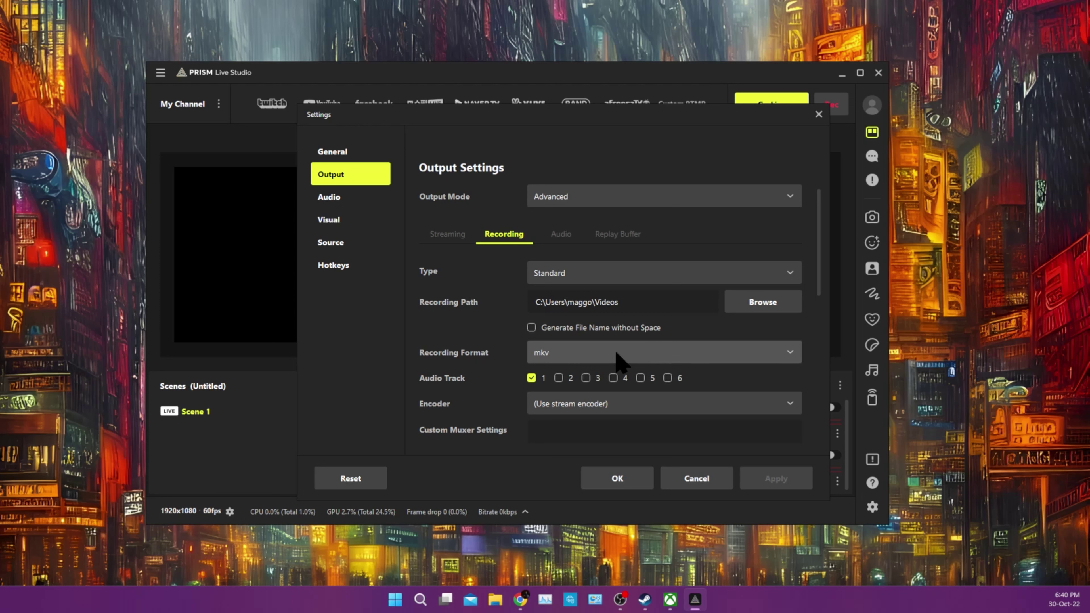
- Set the audio bitrate of Track 1 to 320 in the output audio settings and apply it
click(561, 234)
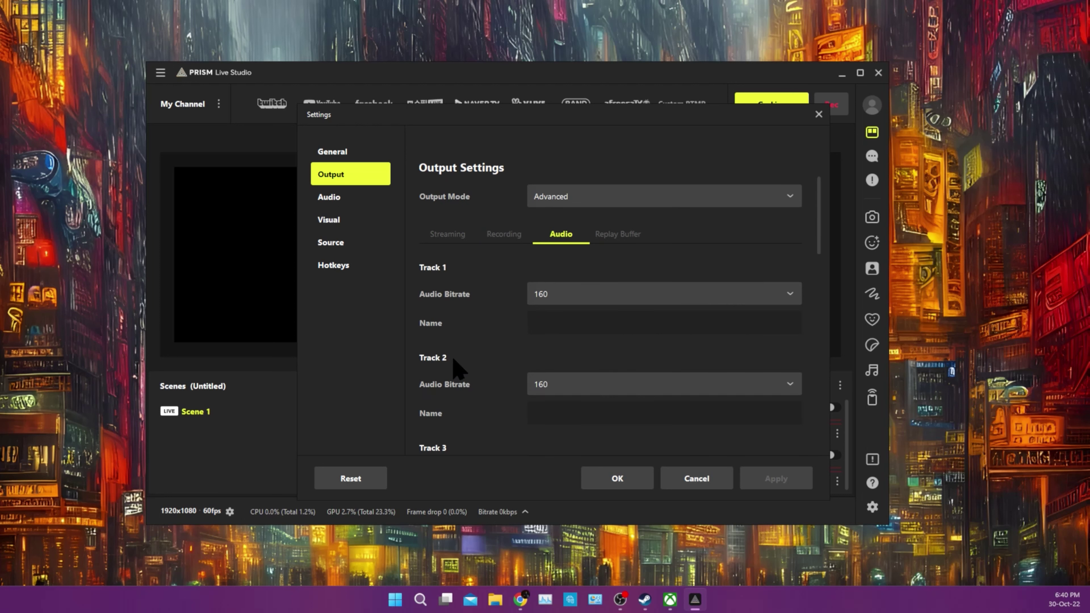
scroll(452, 365, down, 6)
scroll(452, 365, up, 3)
scroll(453, 359, up, 5)
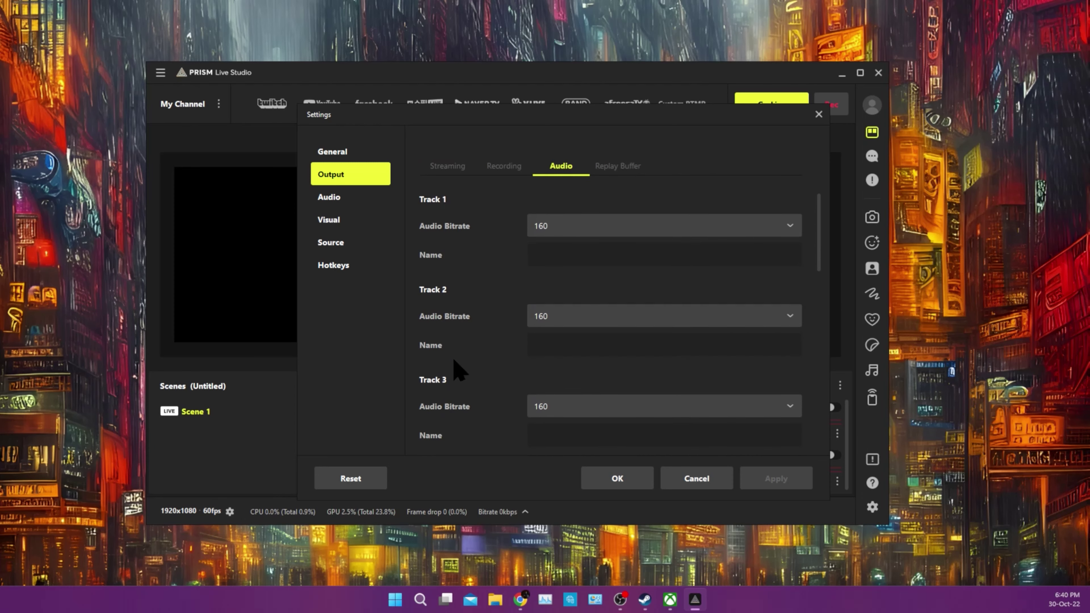
click(558, 328)
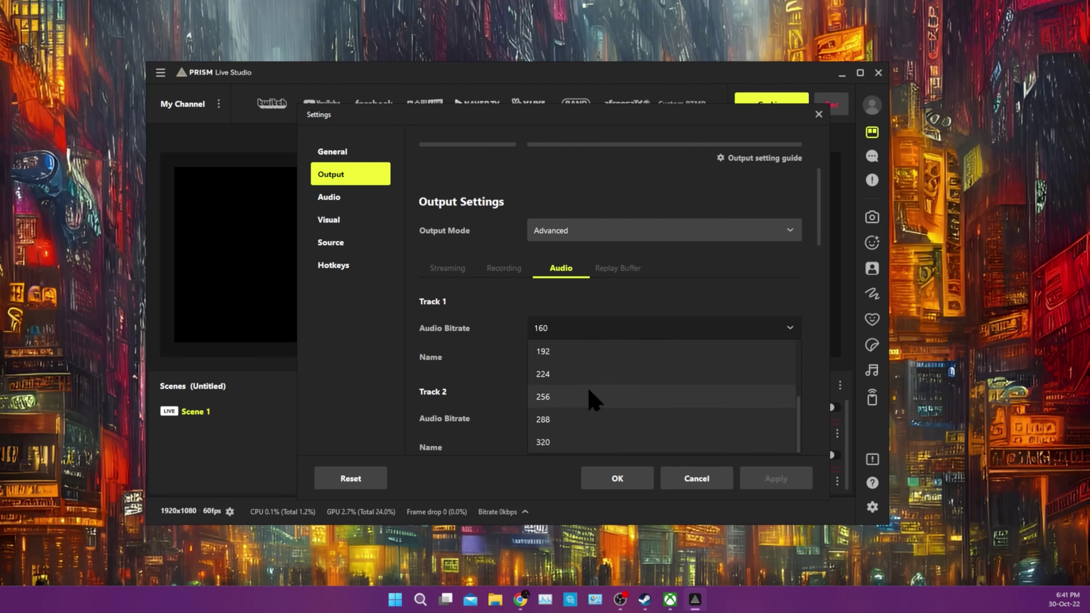
click(573, 442)
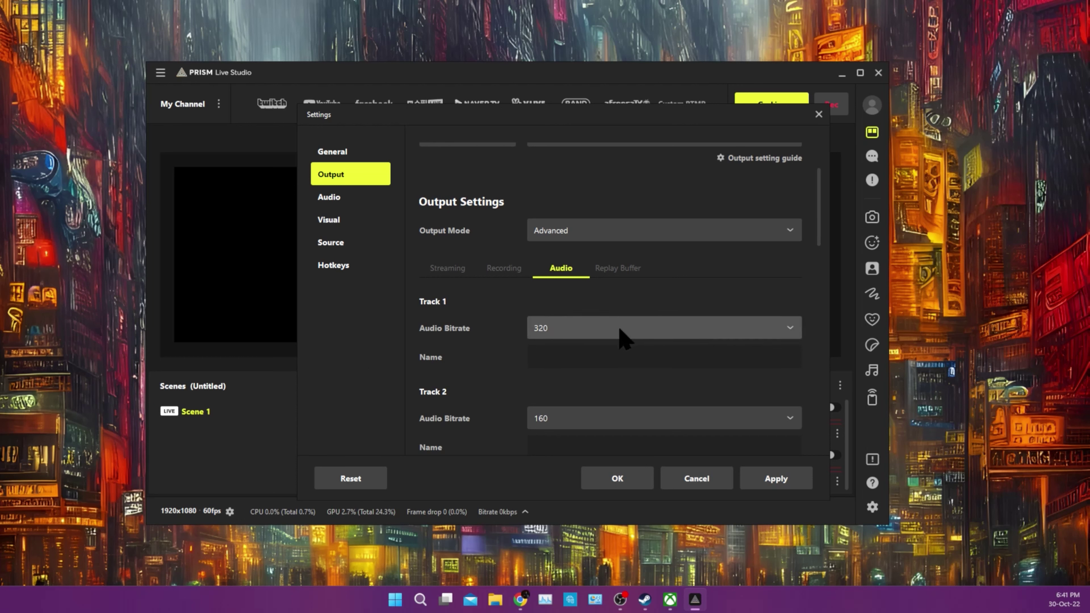
click(775, 477)
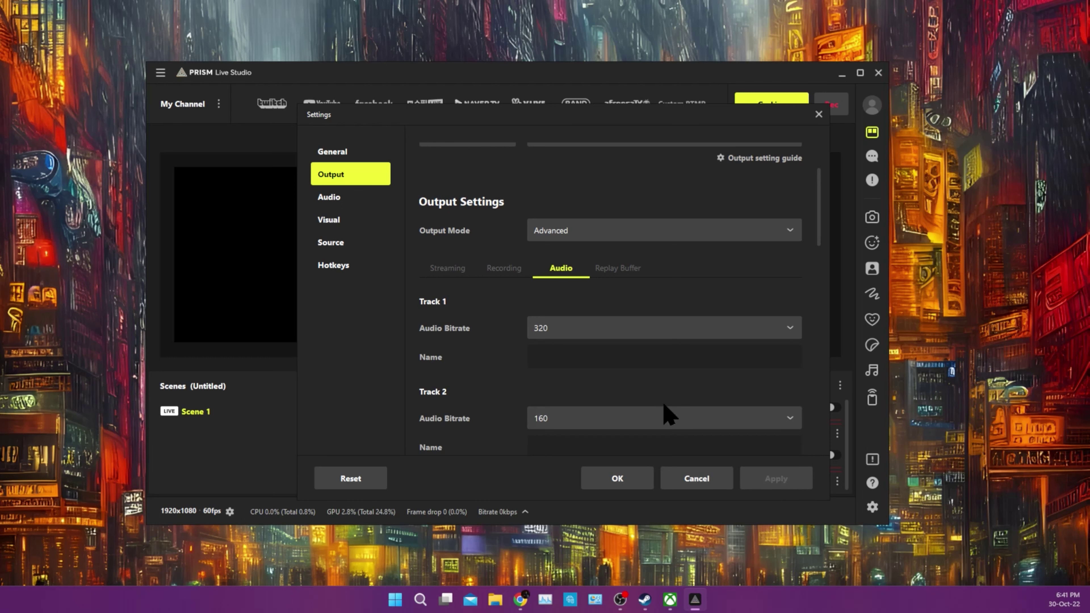
- Review the Audio settings and the available monitoring devices
click(333, 200)
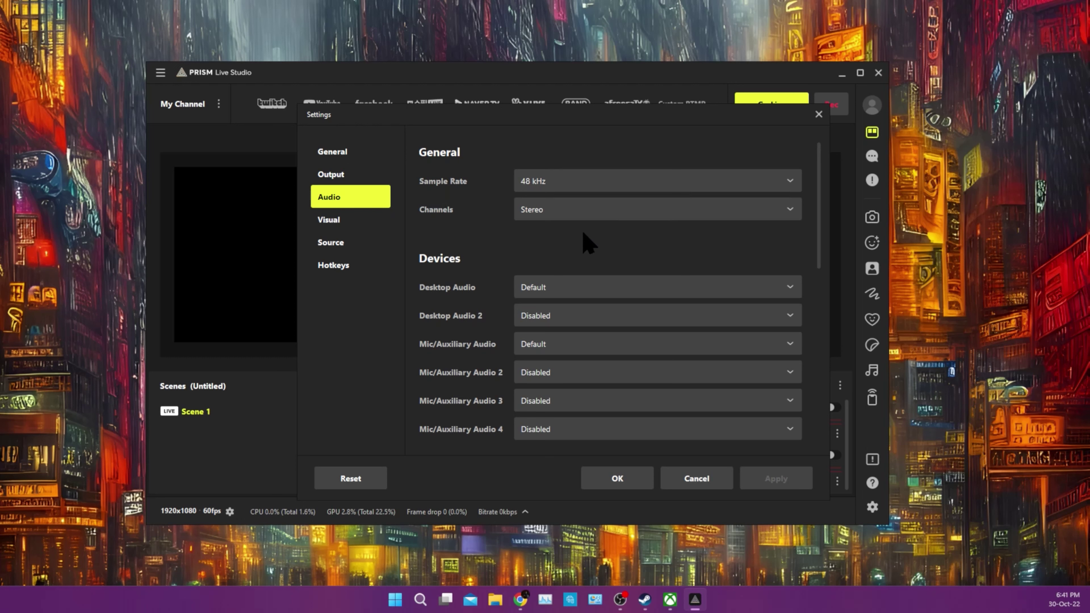
scroll(584, 241, down, 10)
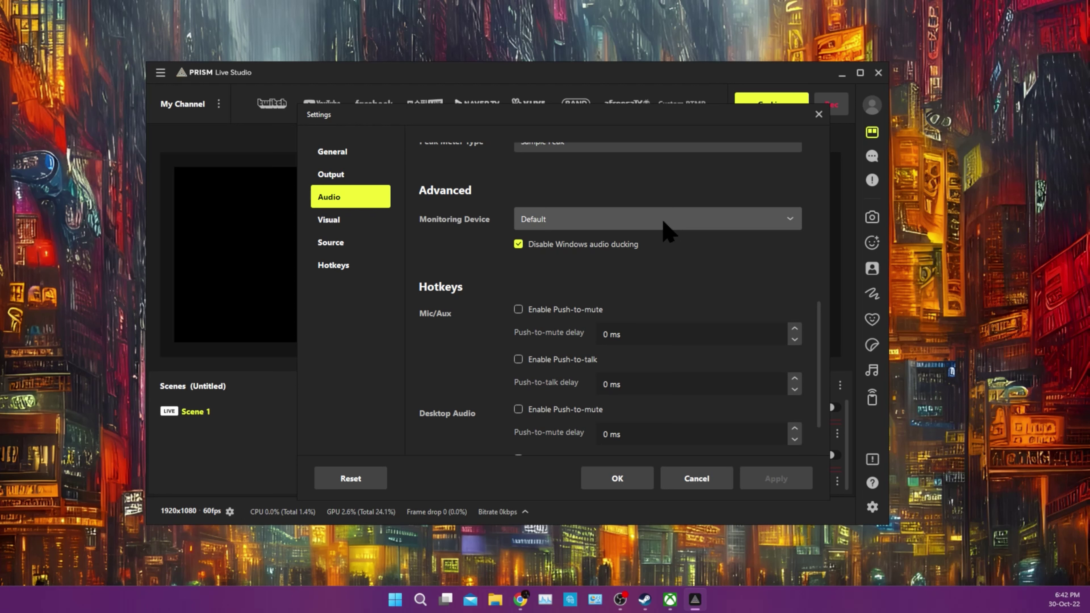
click(608, 222)
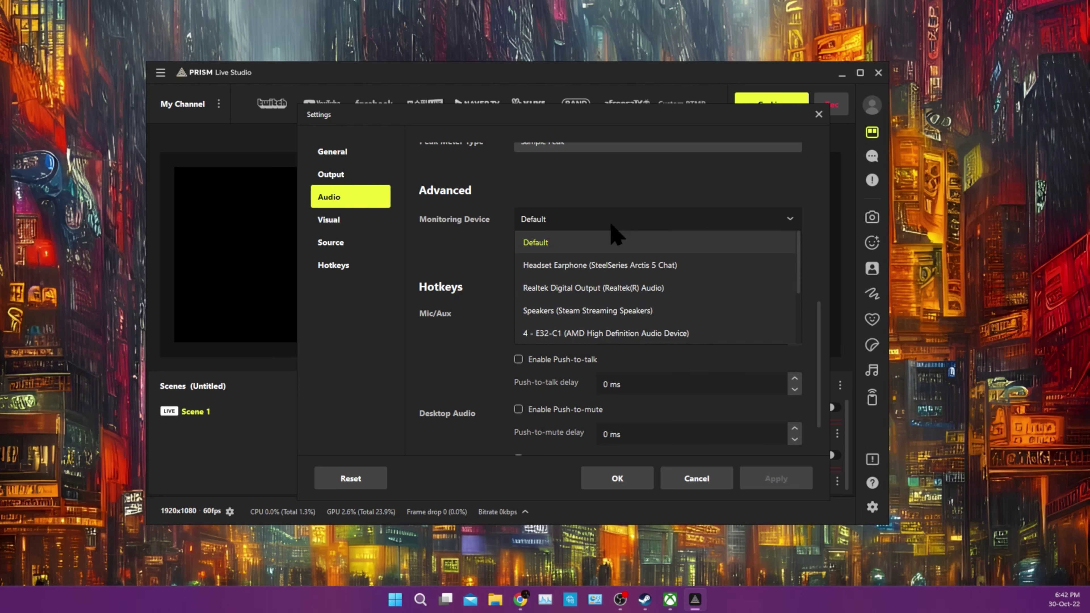
scroll(614, 310, down, 2)
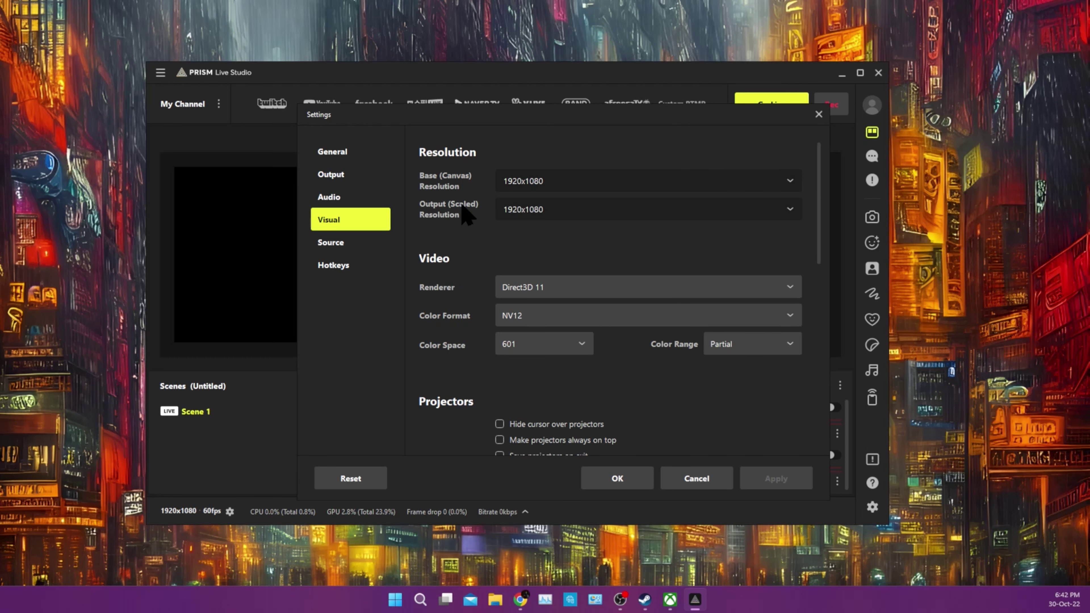
- Set the base canvas resolution to 3840x2160 in the Visual settings
scroll(466, 214, down, 10)
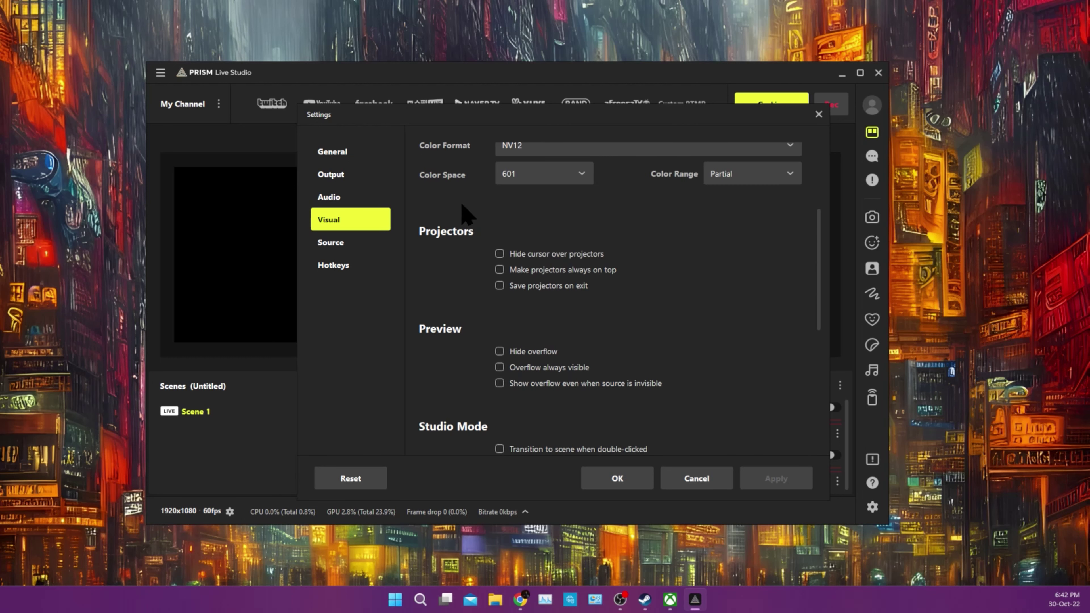
scroll(472, 213, up, 15)
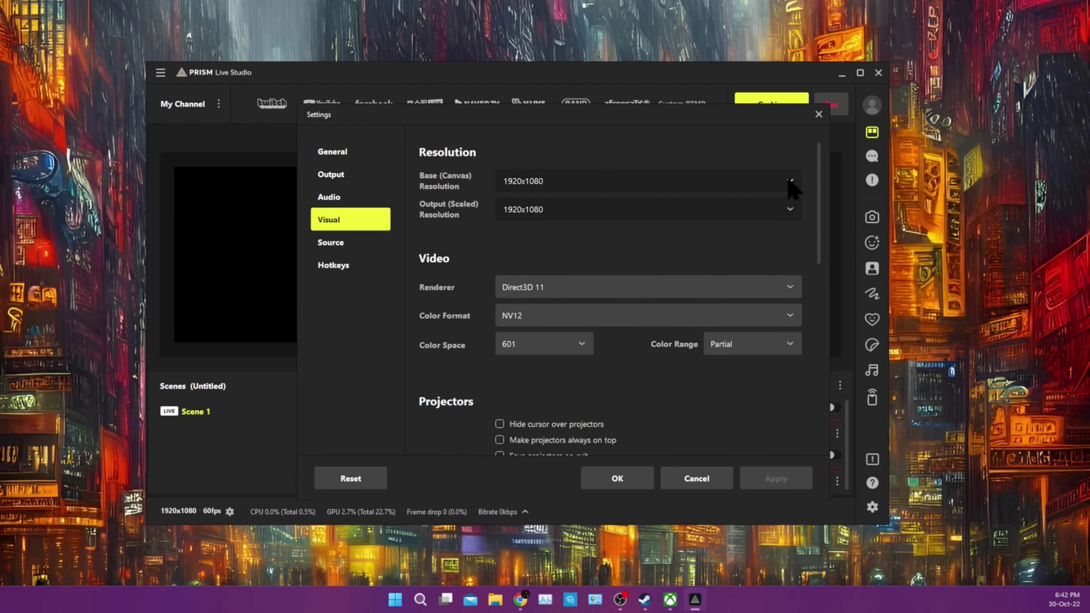
click(789, 182)
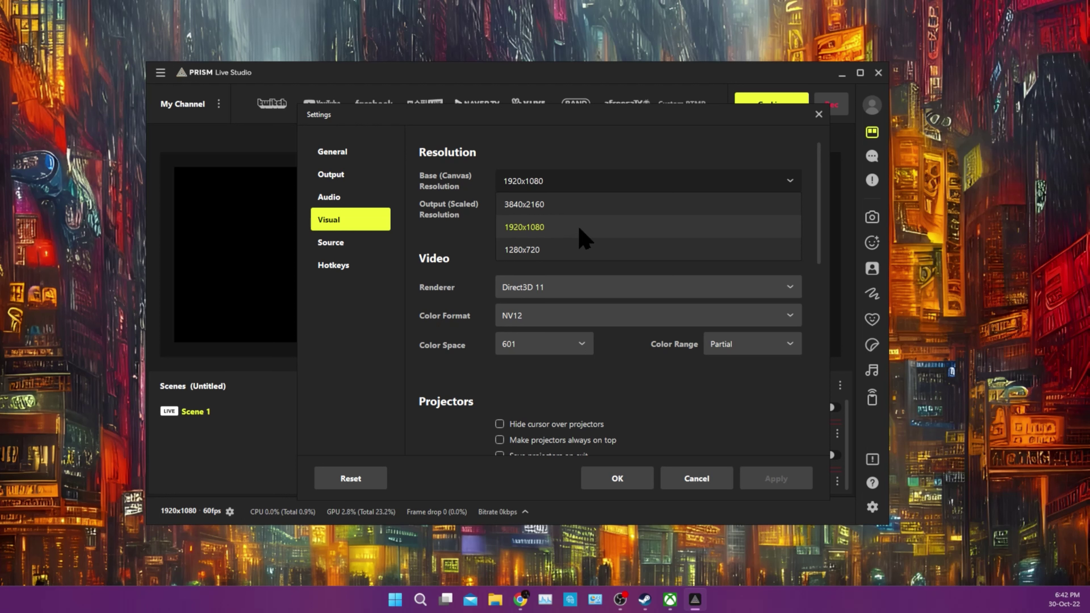
click(553, 204)
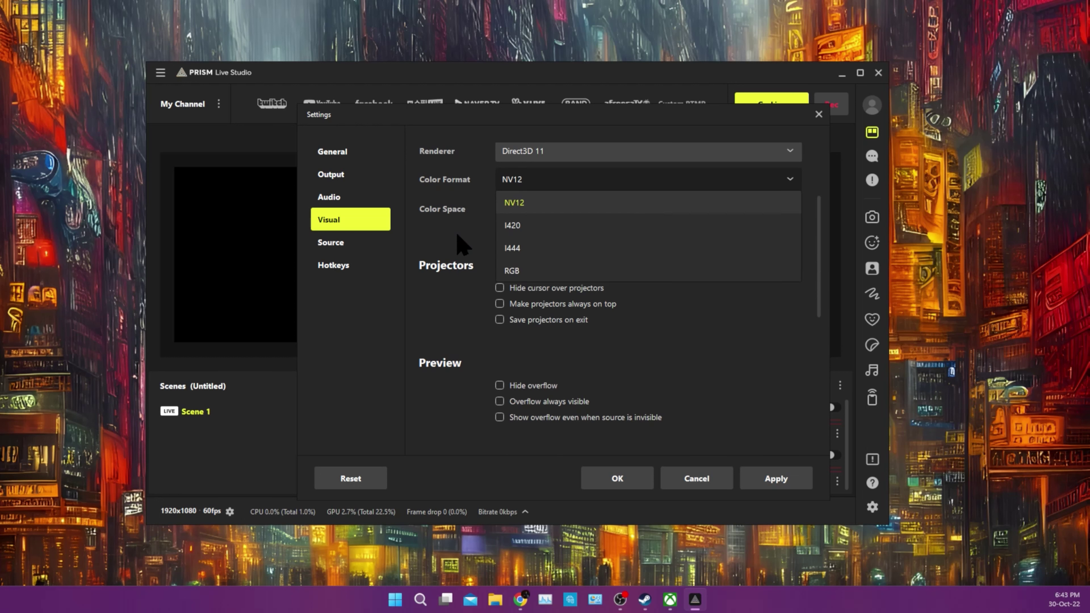
- Check the color format, color space and color range choices in the video settings
click(456, 233)
scroll(450, 216, down, 1)
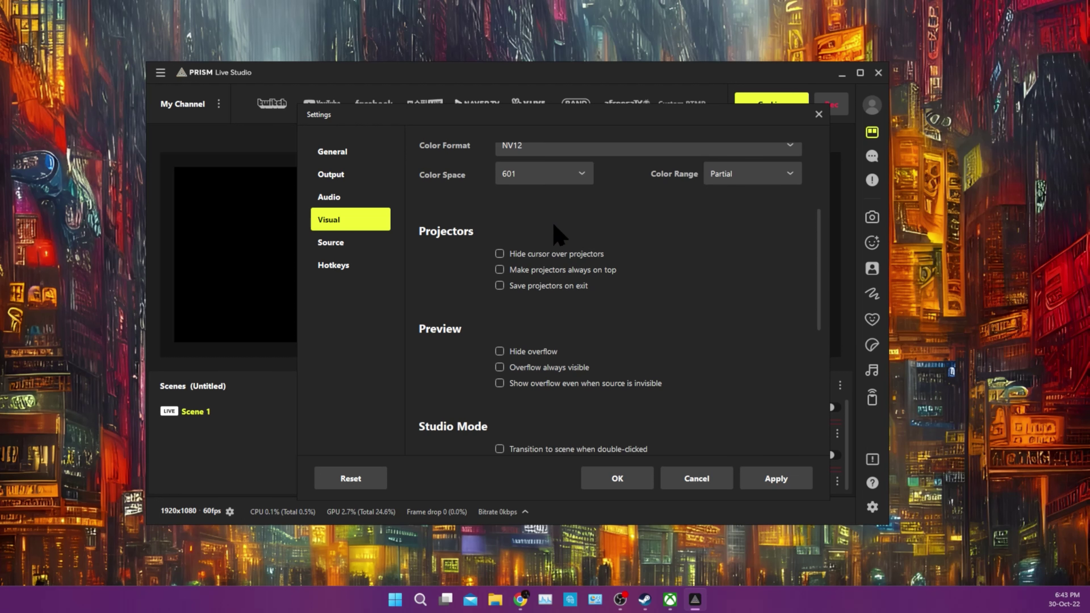
scroll(558, 227, up, 1)
click(554, 210)
click(743, 267)
click(734, 216)
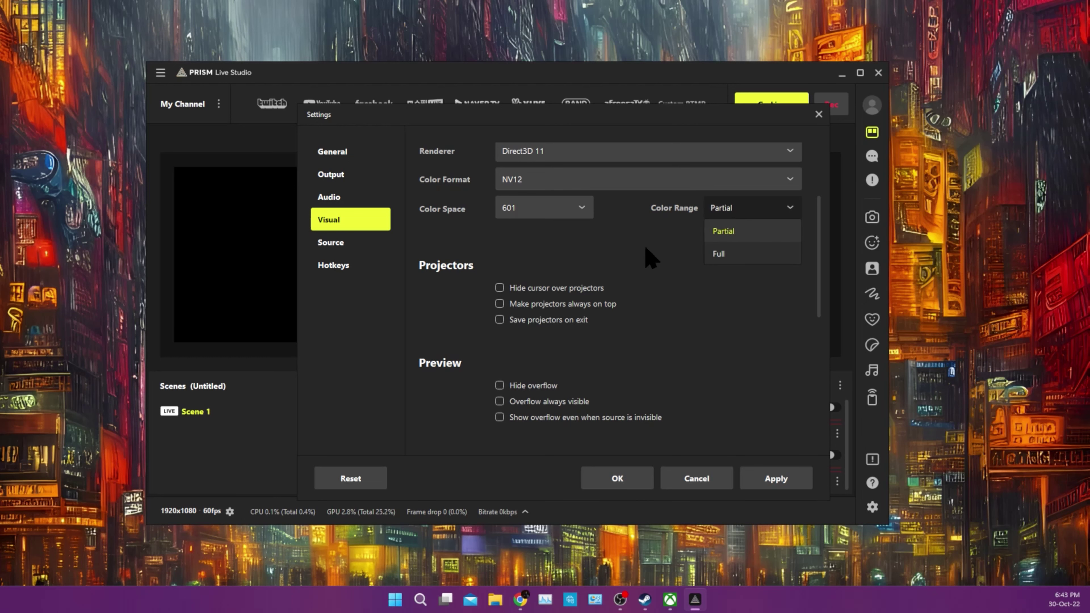
click(619, 246)
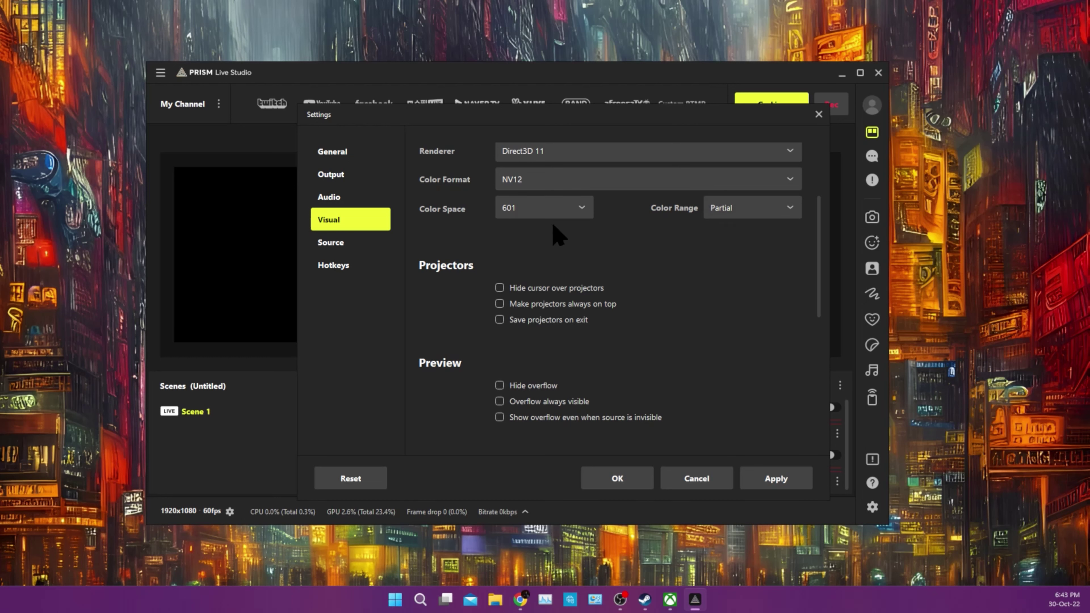
- Set the color space to 709 and apply the visual settings
click(568, 212)
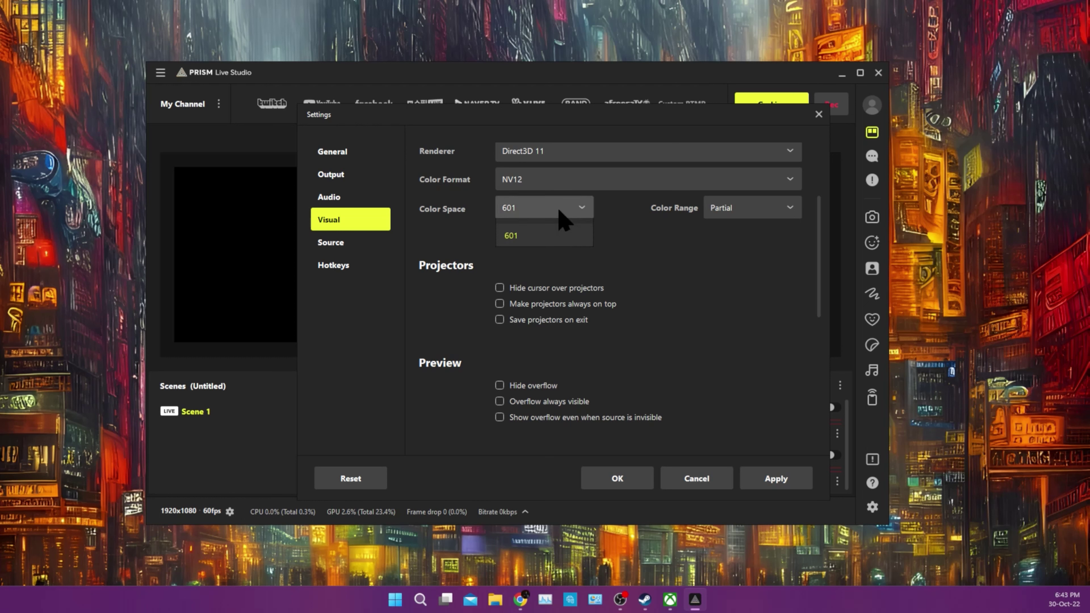
click(560, 232)
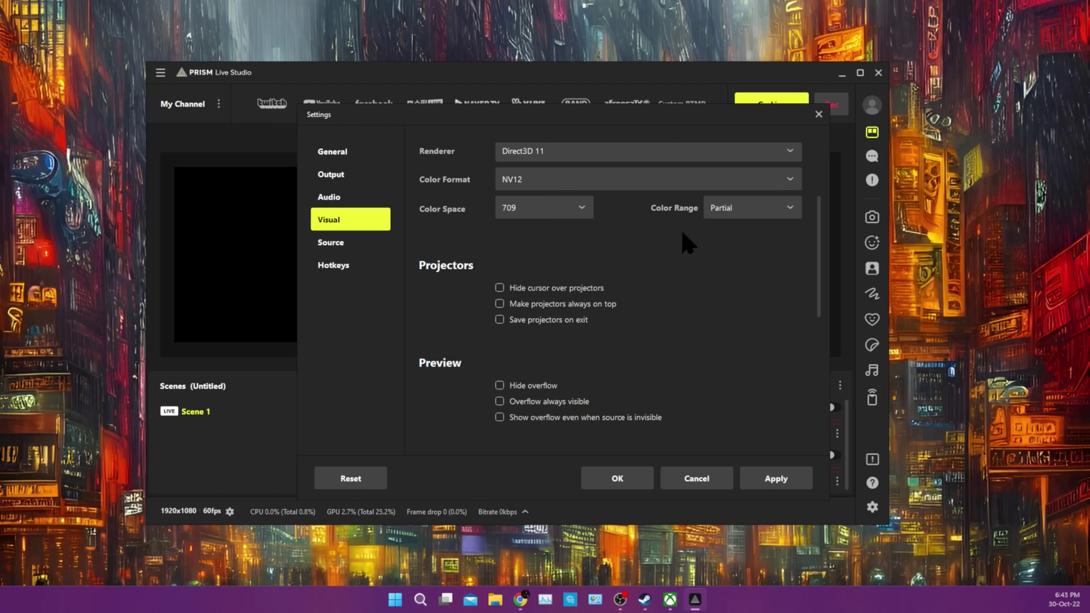
scroll(630, 241, down, 5)
click(768, 479)
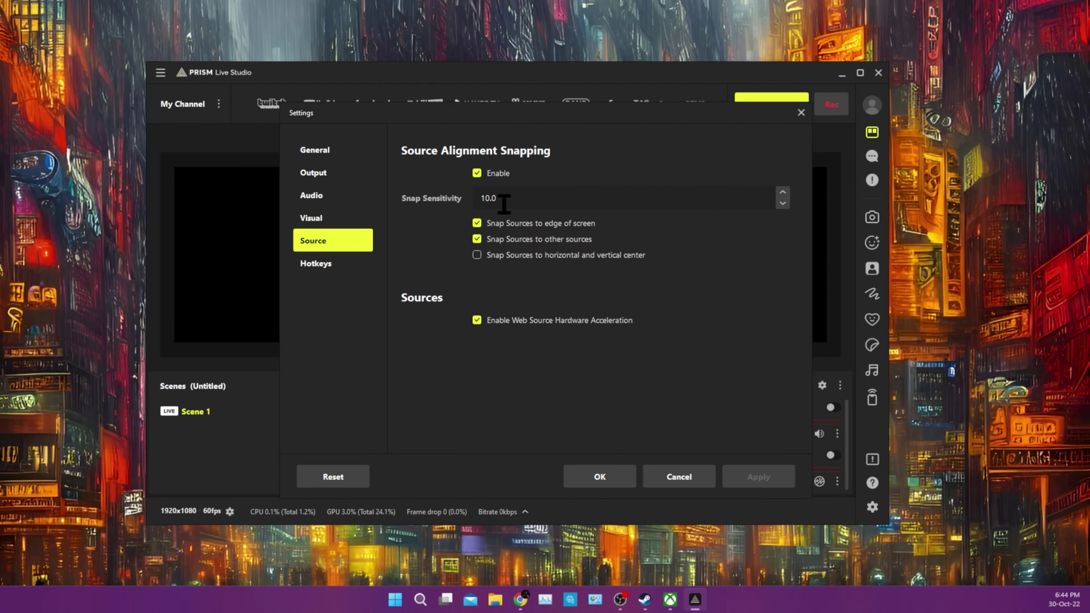
- Check the source snap sensitivity, then confirm and close the settings
drag(505, 202, 468, 200)
click(765, 477)
click(615, 476)
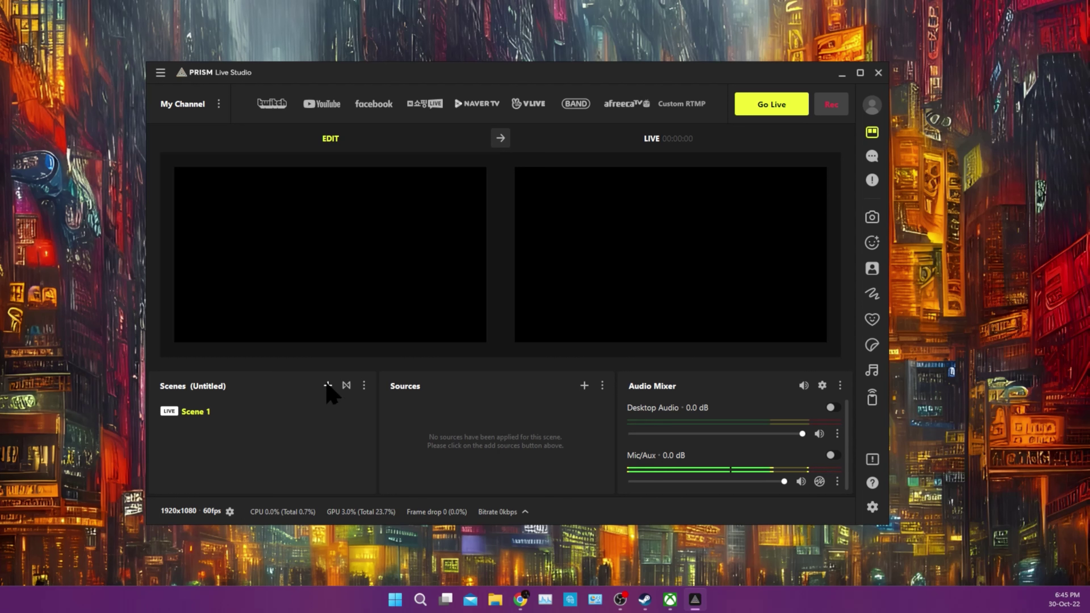
- Add a new scene named Scene 2, then switch back to Scene 1
click(197, 412)
click(328, 386)
click(485, 333)
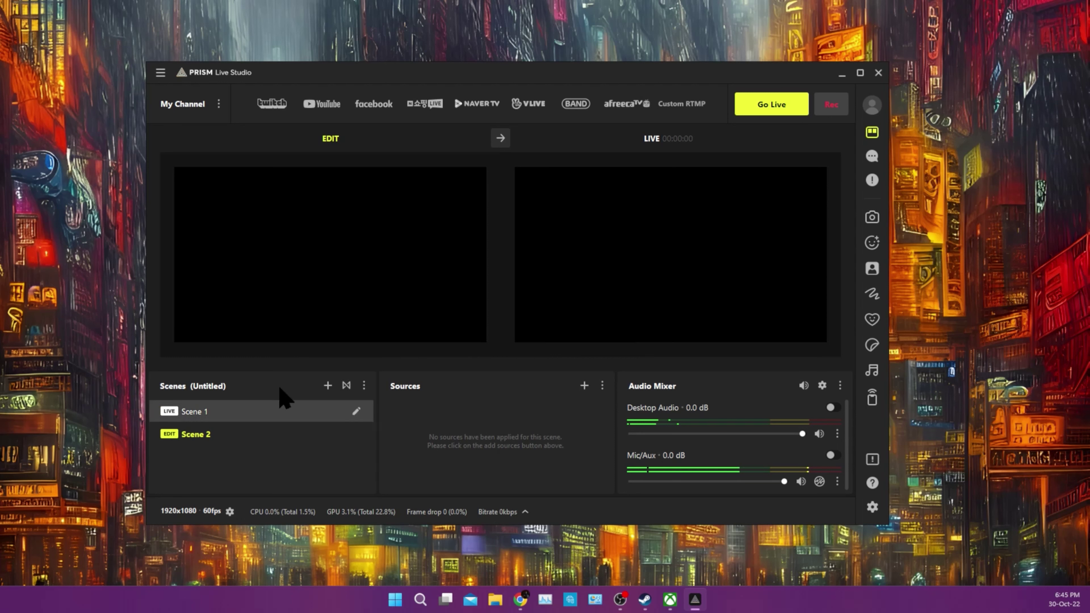
click(206, 412)
click(194, 434)
click(195, 412)
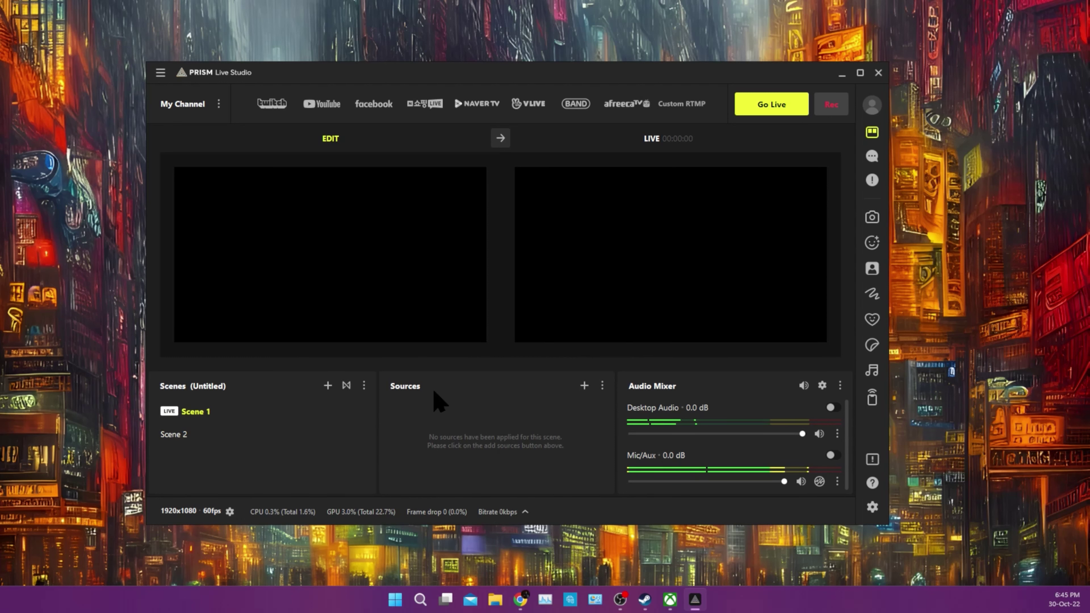
- Add an Image source to Scene 1 using stream elements merch.png from Downloads, and send the edit view to live
click(584, 386)
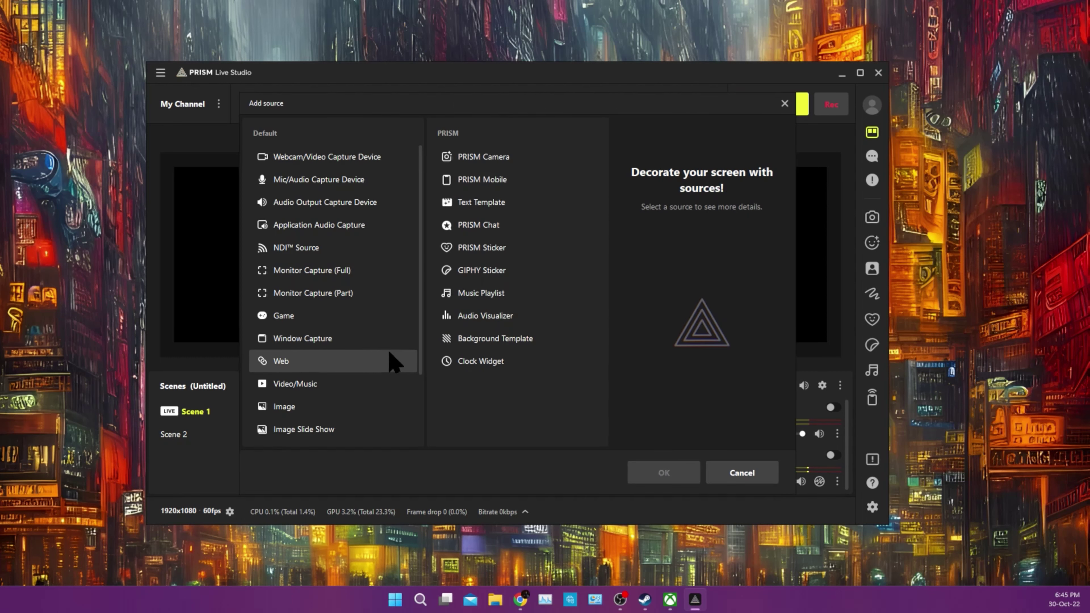
click(296, 408)
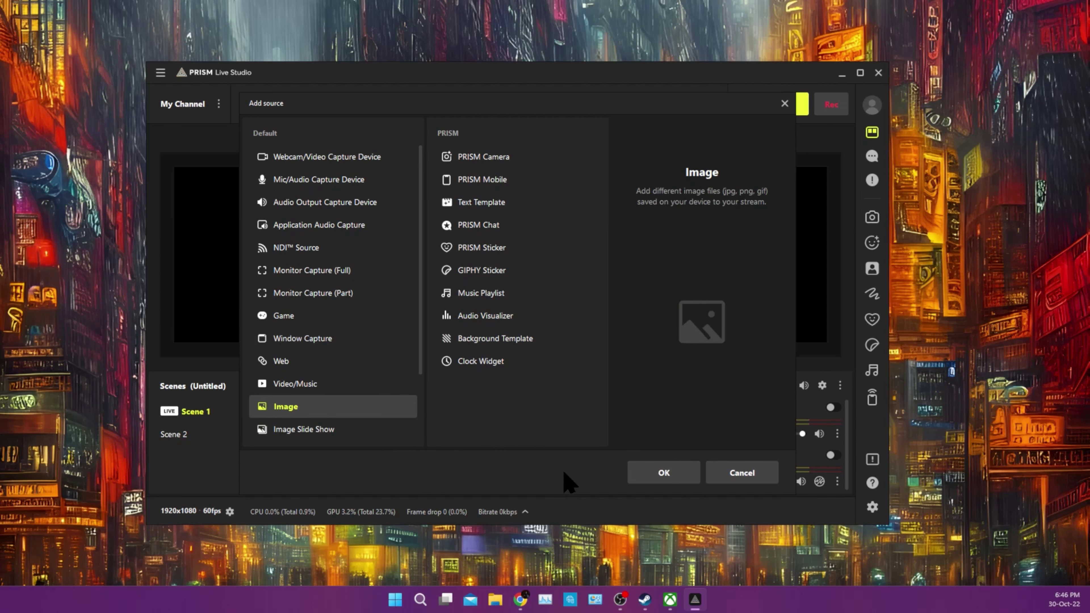
click(663, 474)
click(451, 384)
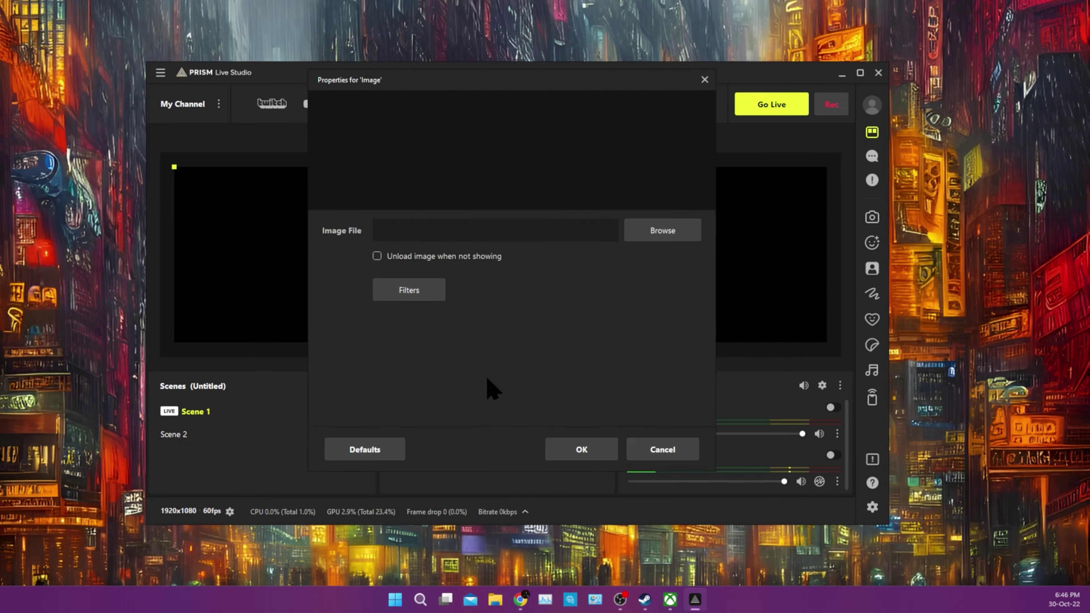
click(678, 233)
double_click(663, 236)
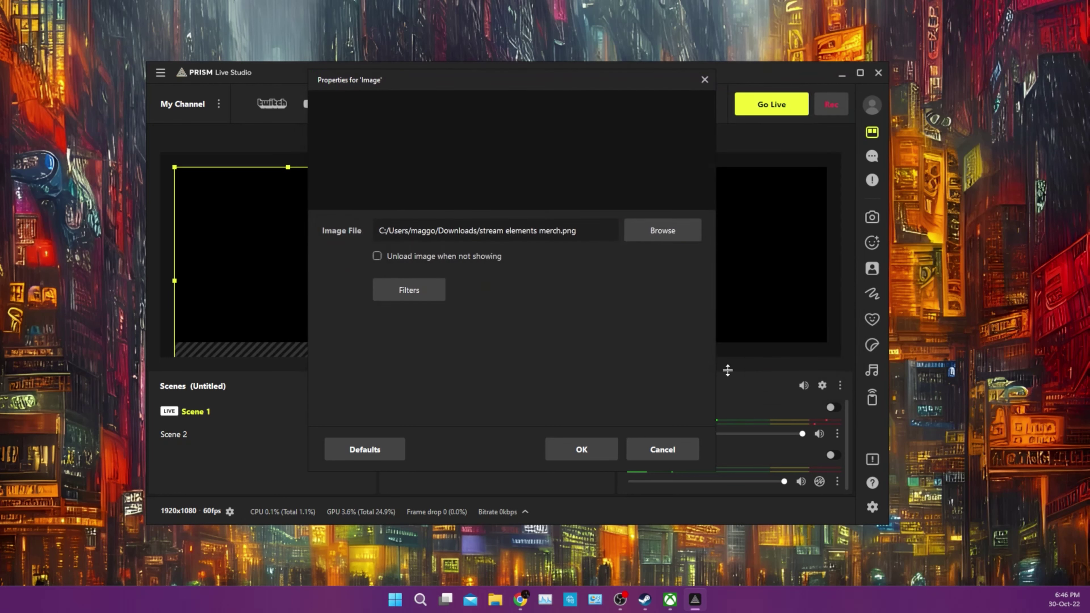
click(583, 461)
click(497, 138)
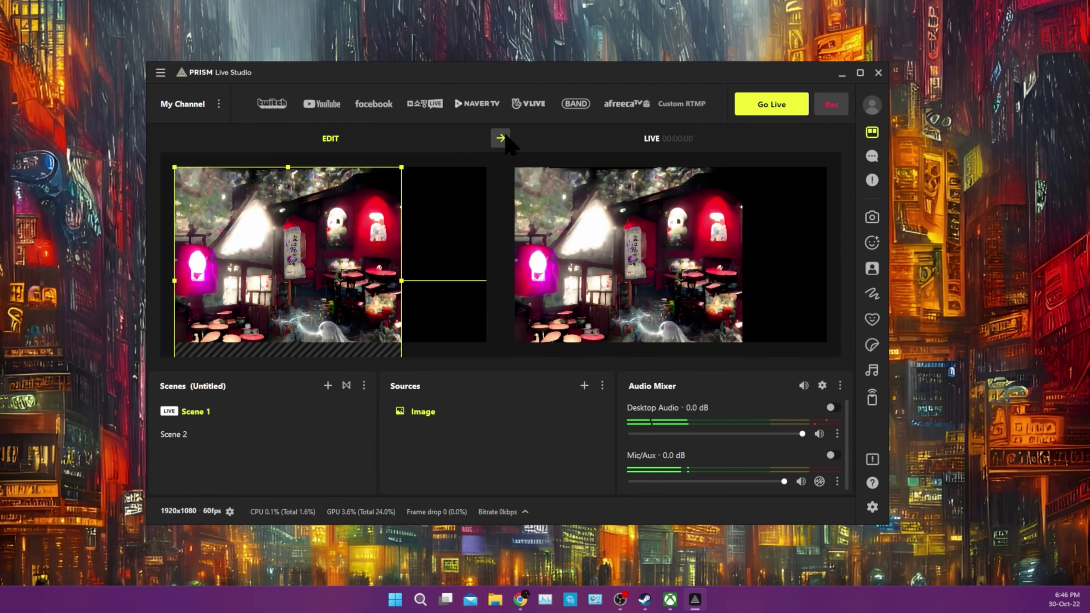
- Fit the image source in Scene 1 to the screen and send the edit view to live
right_click(299, 237)
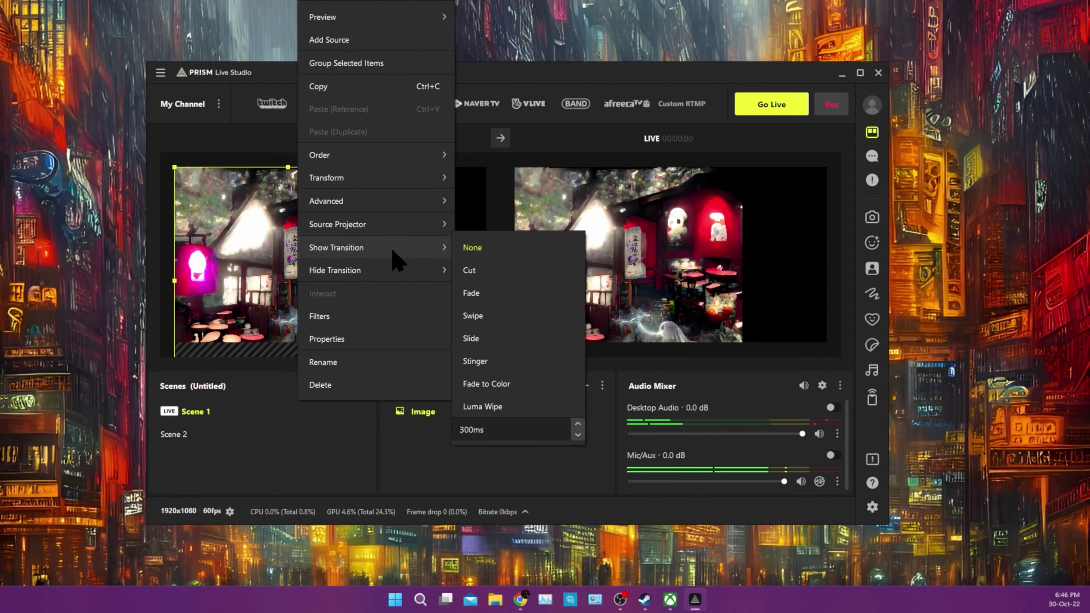
mouse_move(410, 178)
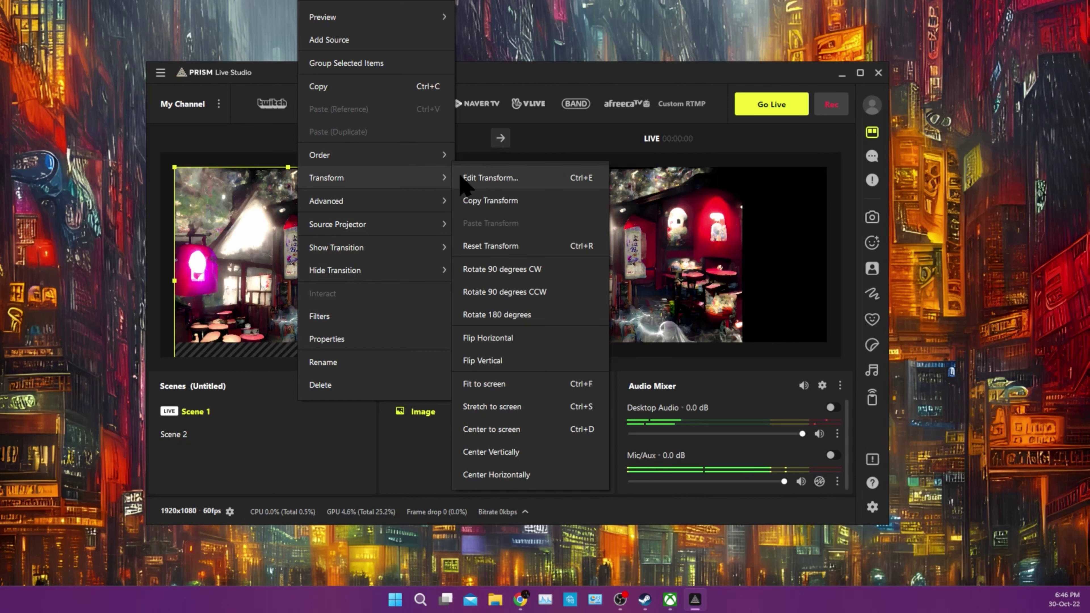
click(526, 384)
right_click(308, 246)
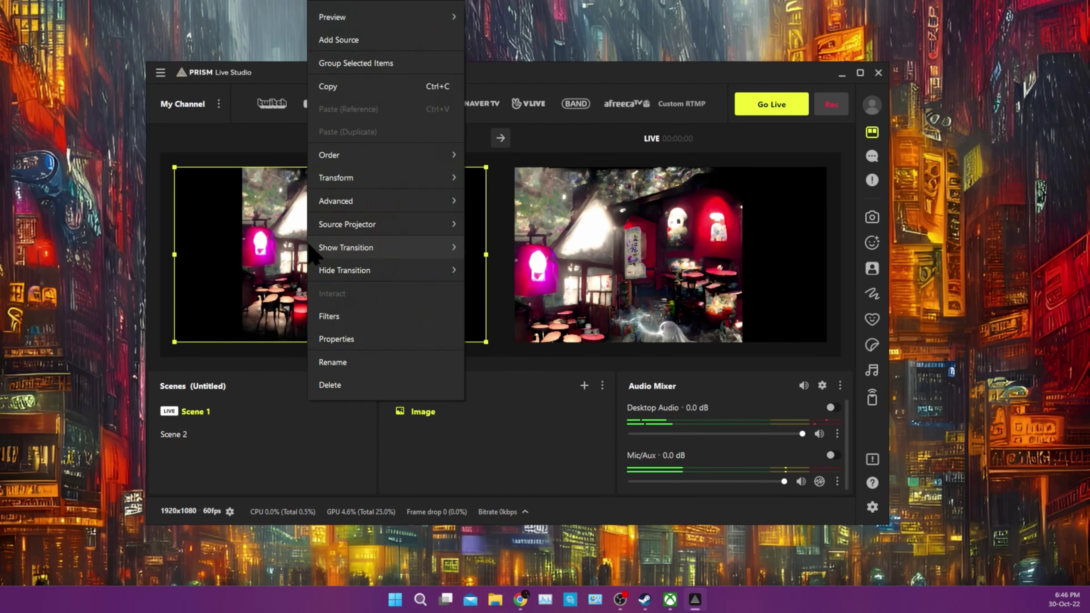
click(554, 149)
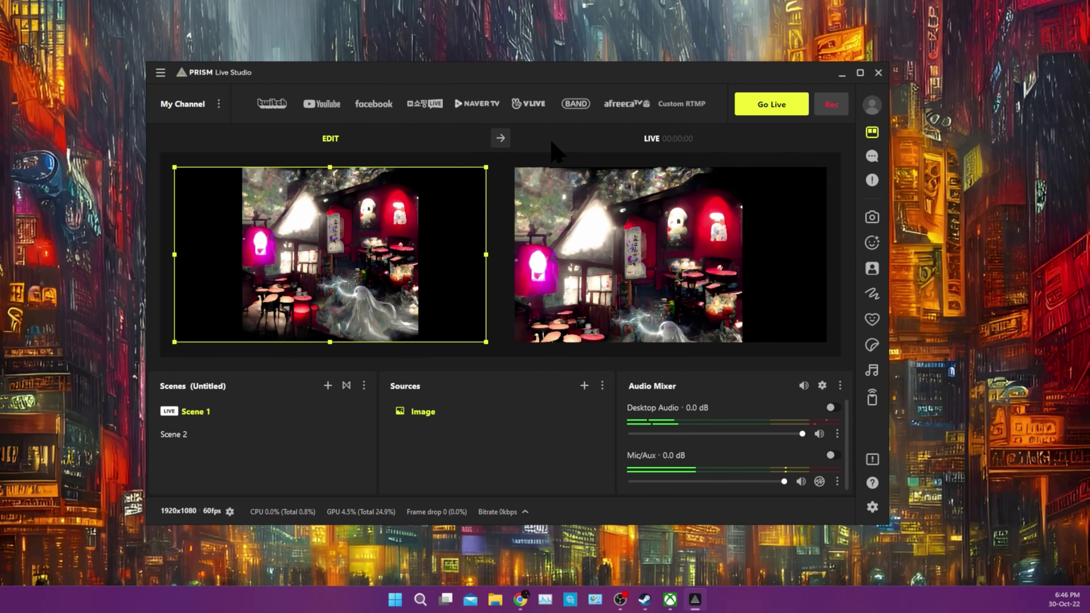
click(502, 139)
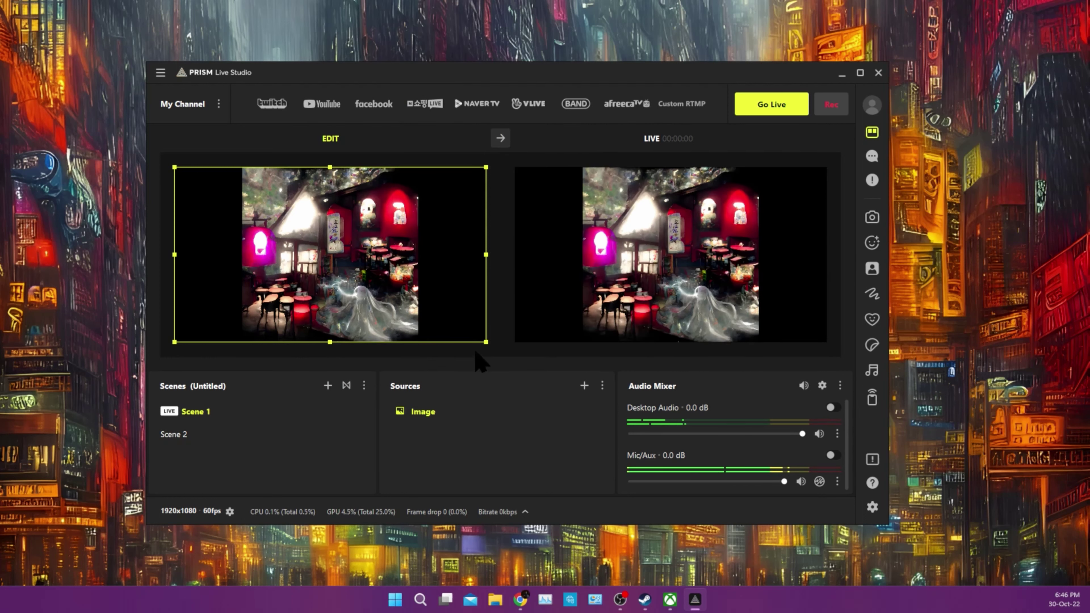
- Turn off Studio Mode so that only the live view is used
right_click(496, 309)
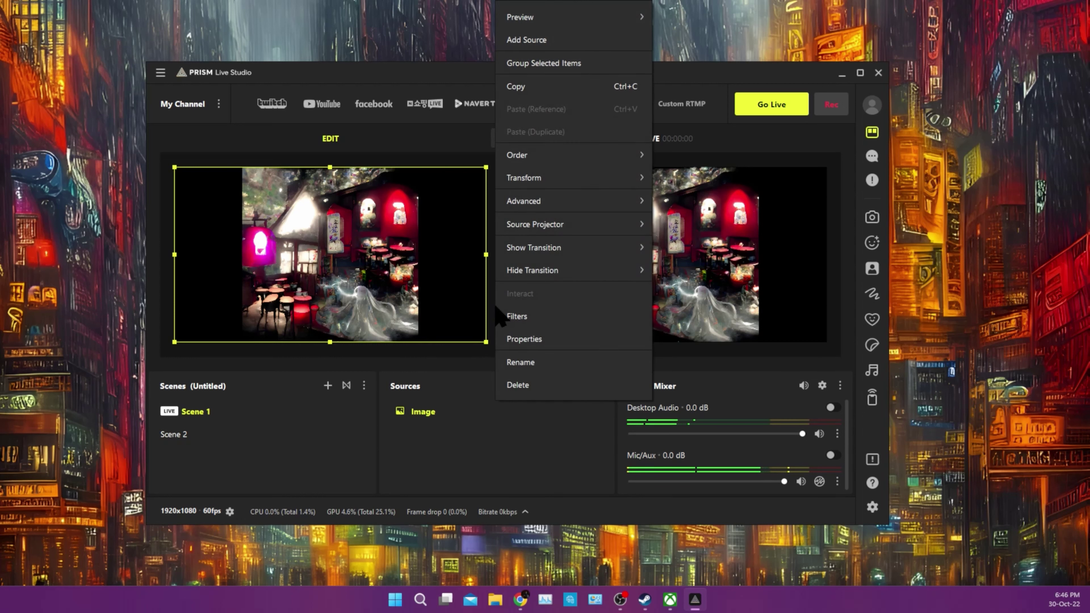
click(160, 72)
mouse_move(198, 146)
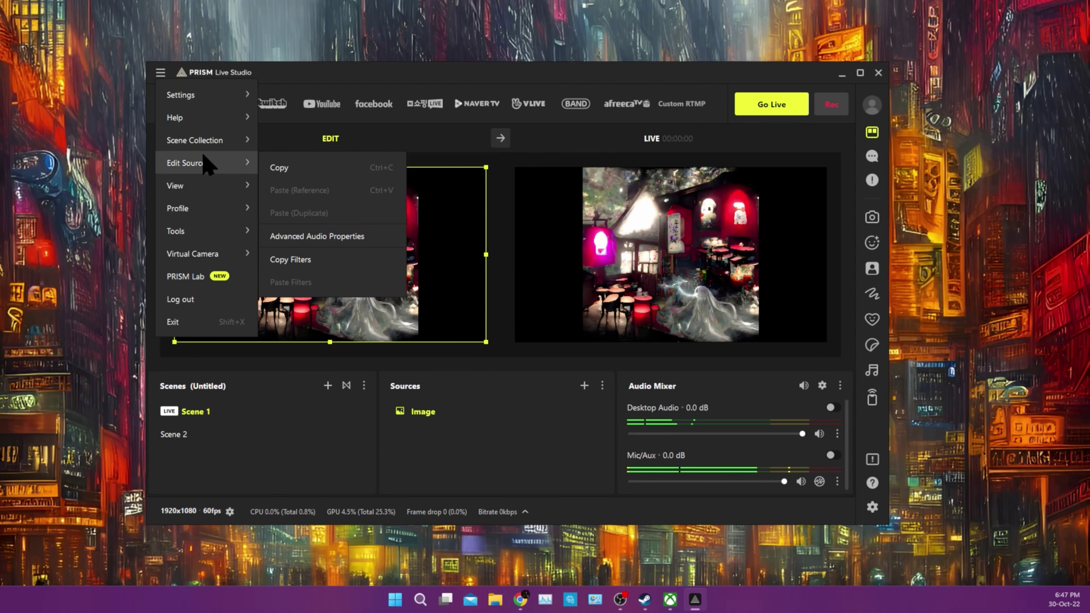
mouse_move(202, 189)
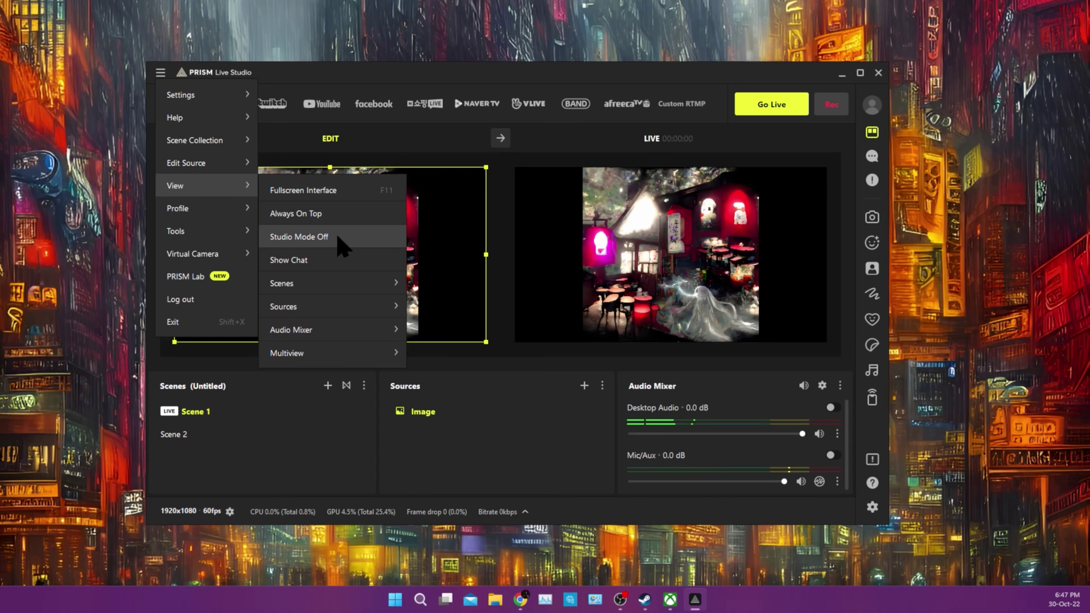
click(299, 236)
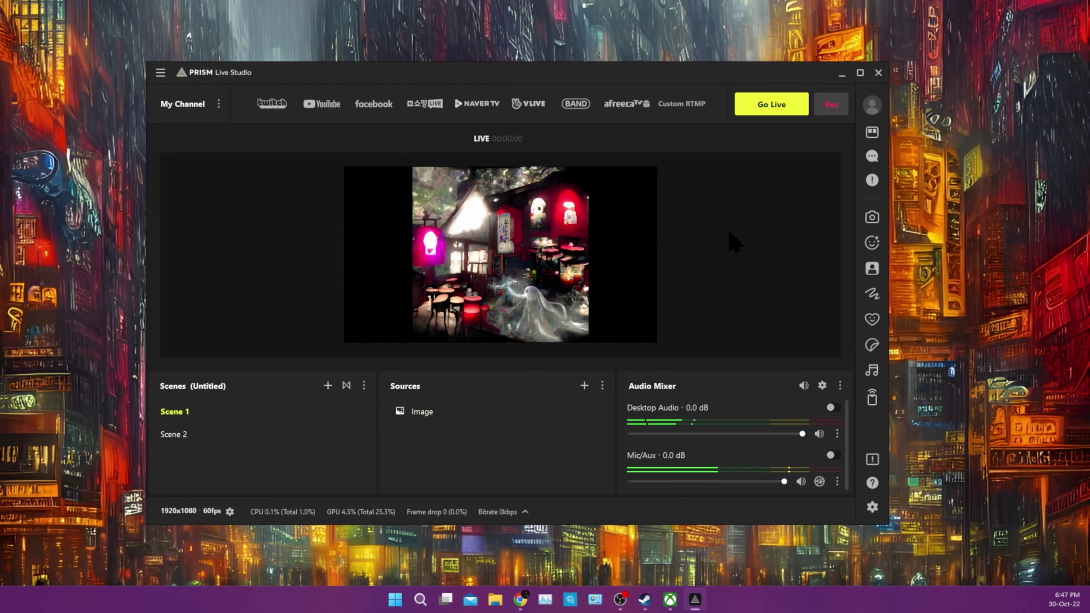
- Stretch the image source in Scene 1 to fill the screen
right_click(512, 247)
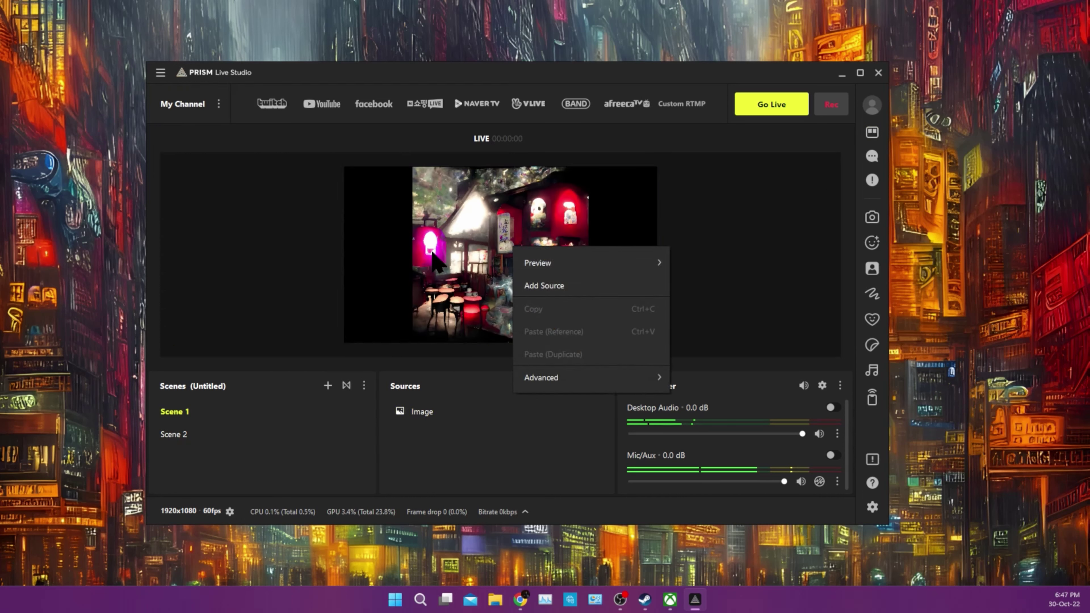
right_click(446, 258)
mouse_move(478, 177)
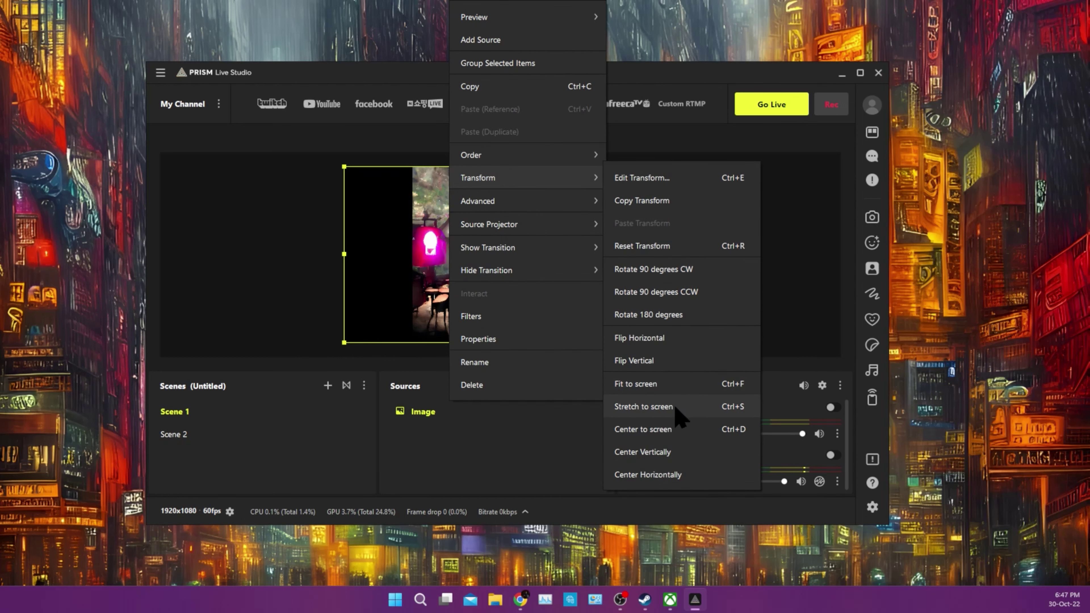
click(644, 406)
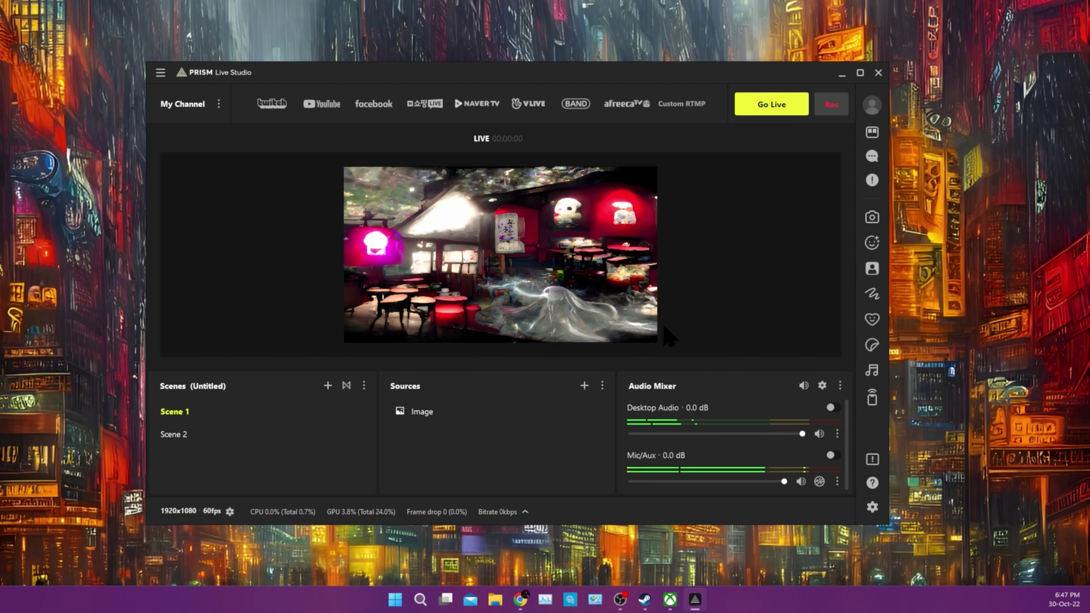
- Switch to Scene 2 and move the program window toward the desktop's upper-left corner to check the bitrate statistics
key(Down)
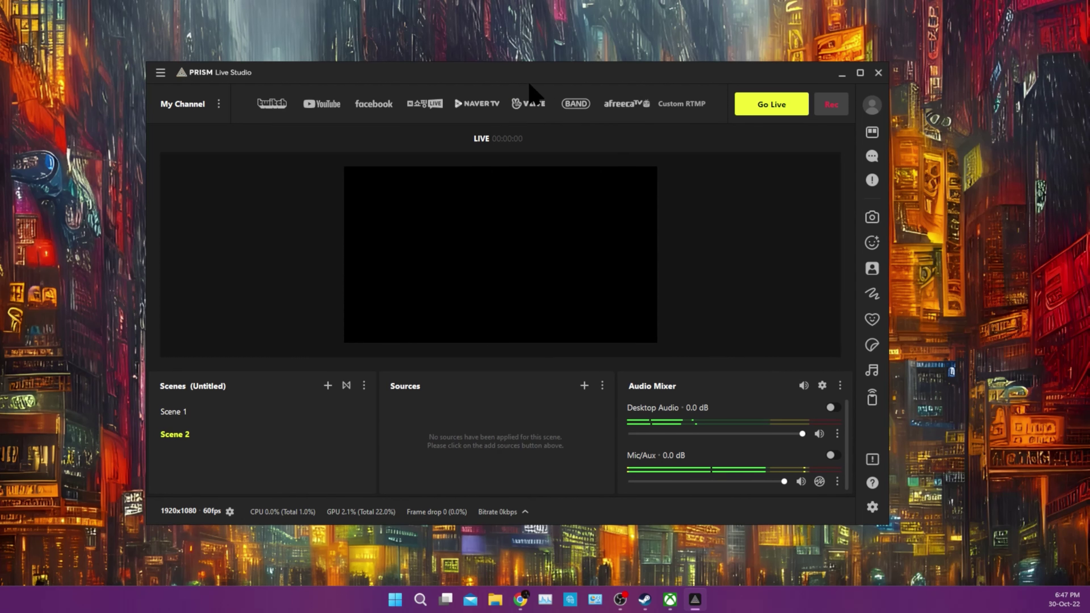
drag(531, 73, 391, 31)
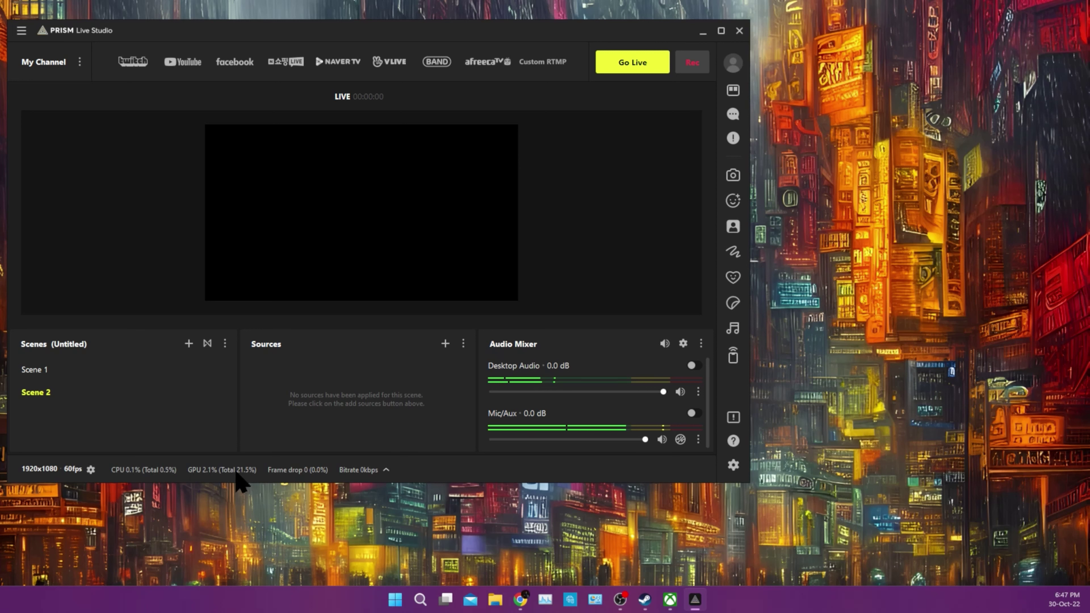
click(350, 471)
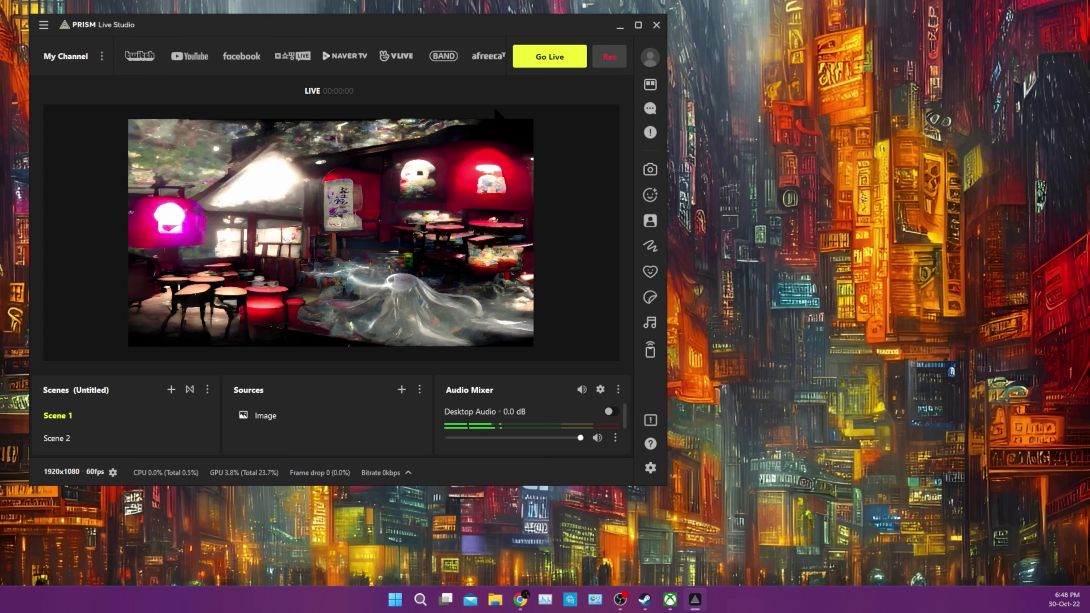
- Examine the Twitch channel login form, then close it without signing in
click(153, 64)
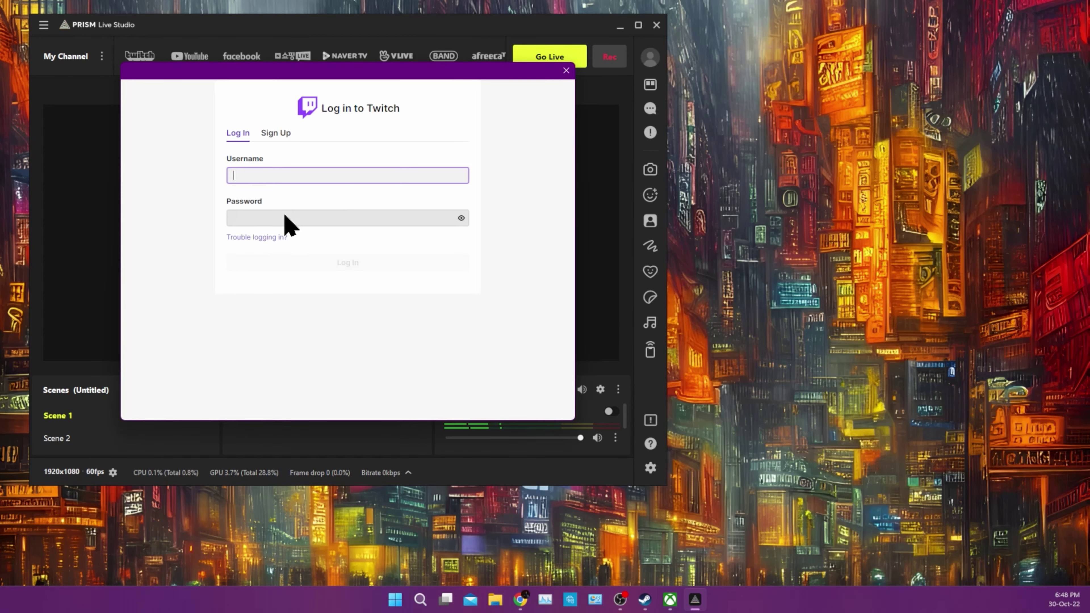
click(565, 70)
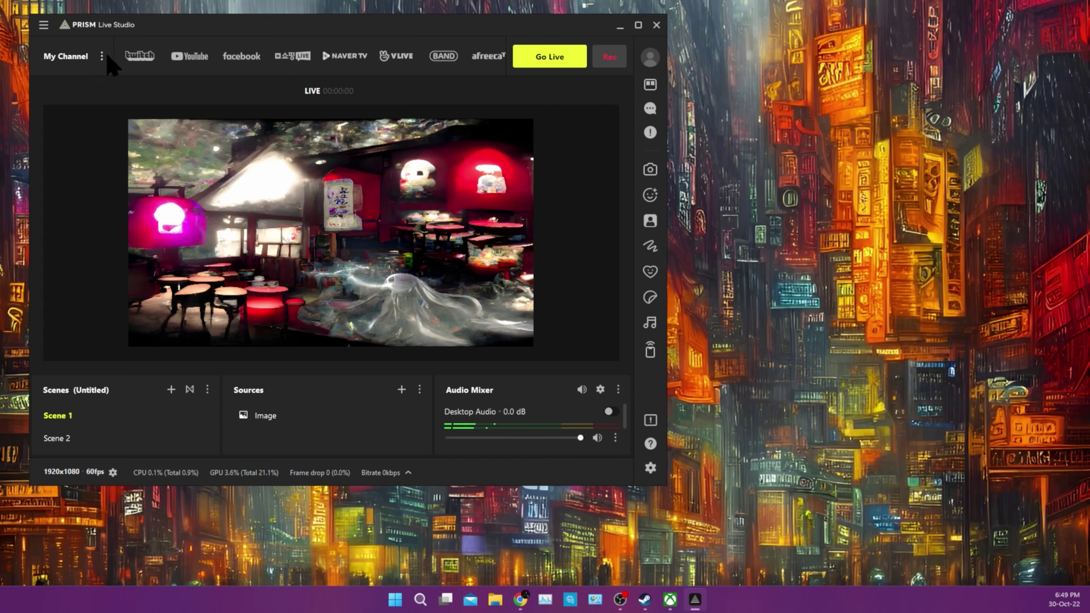
- Start adding a Custom RTMP channel with its URL option set to User Input, then cancel it
click(89, 61)
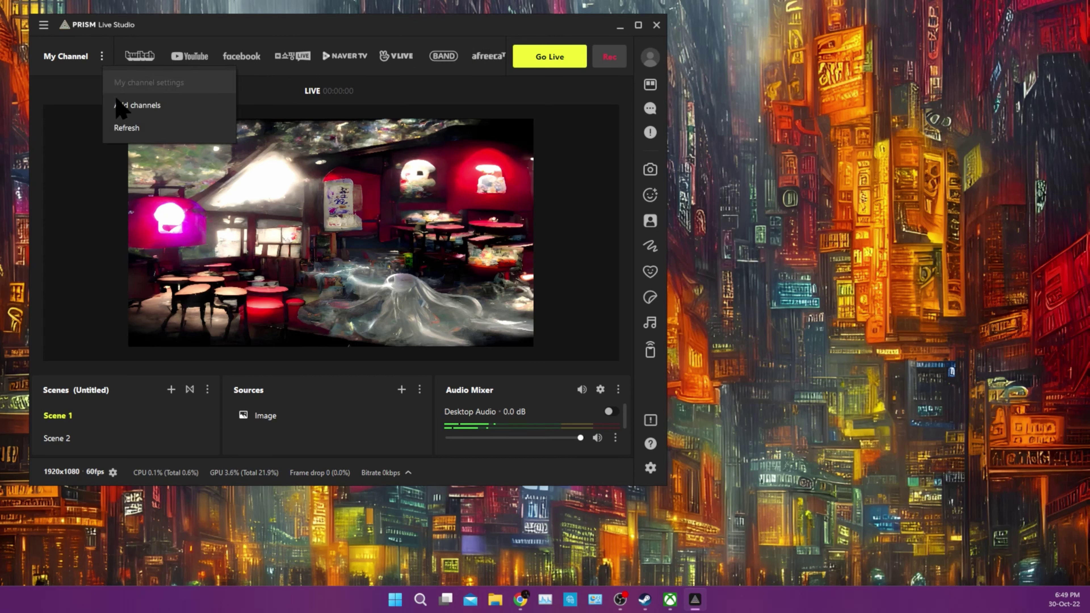
click(122, 106)
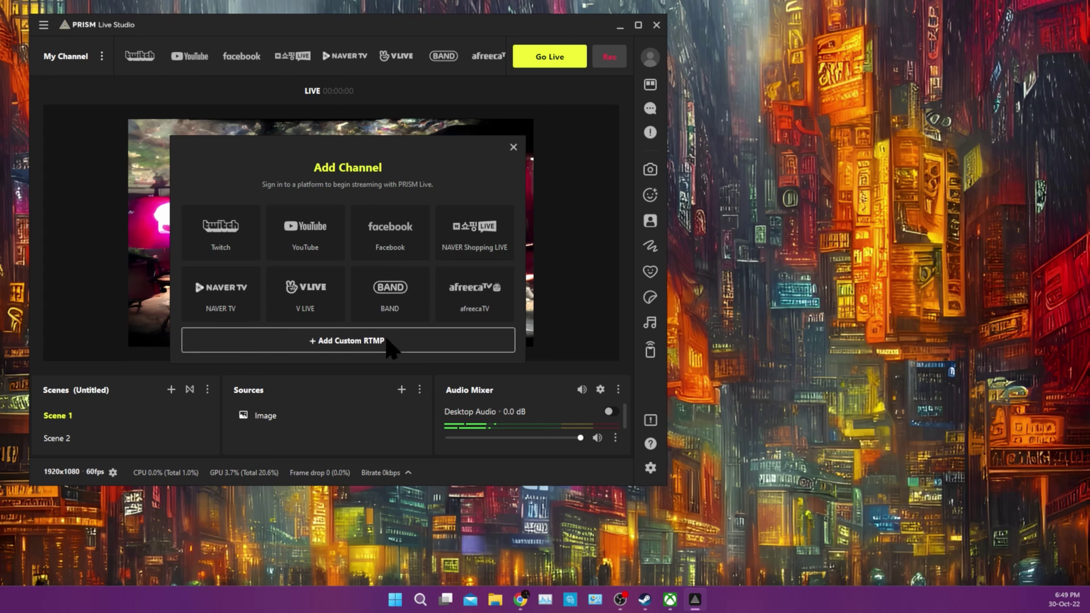
click(303, 346)
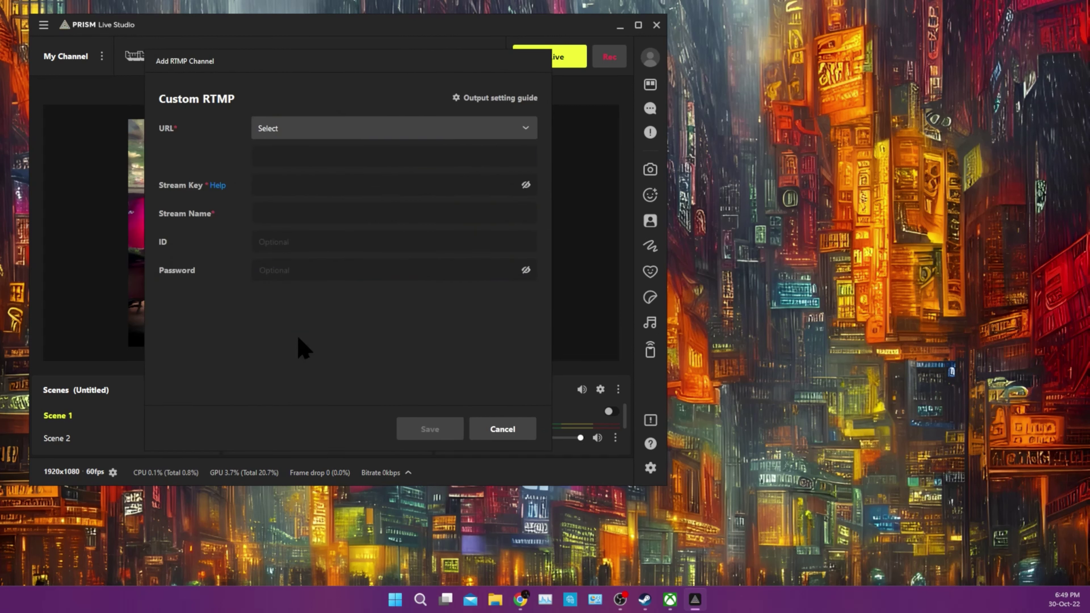
click(317, 130)
scroll(317, 240, down, 3)
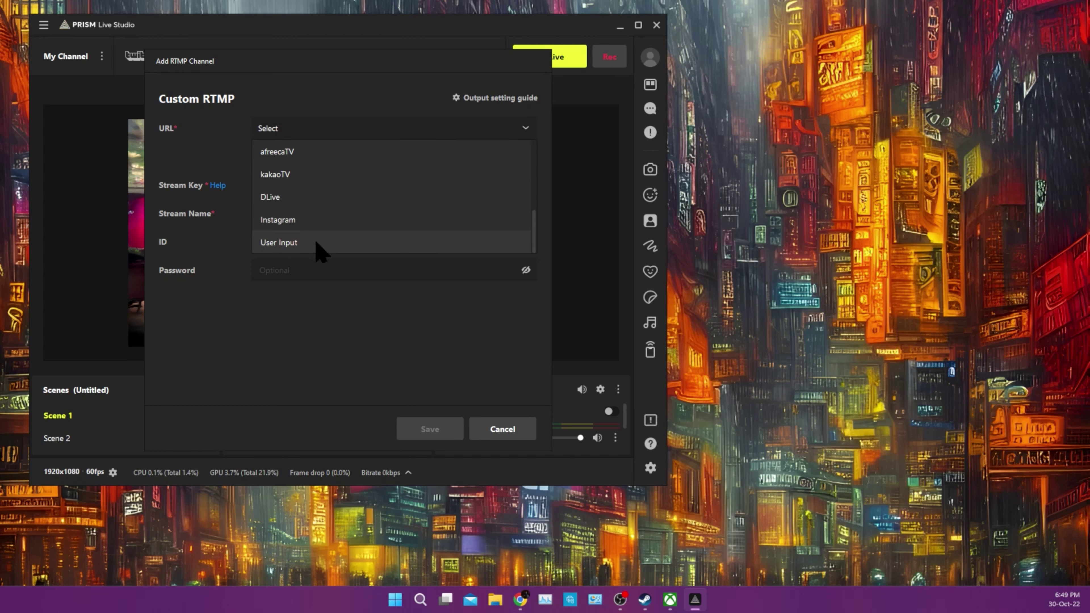
click(317, 243)
click(293, 157)
click(343, 129)
click(344, 129)
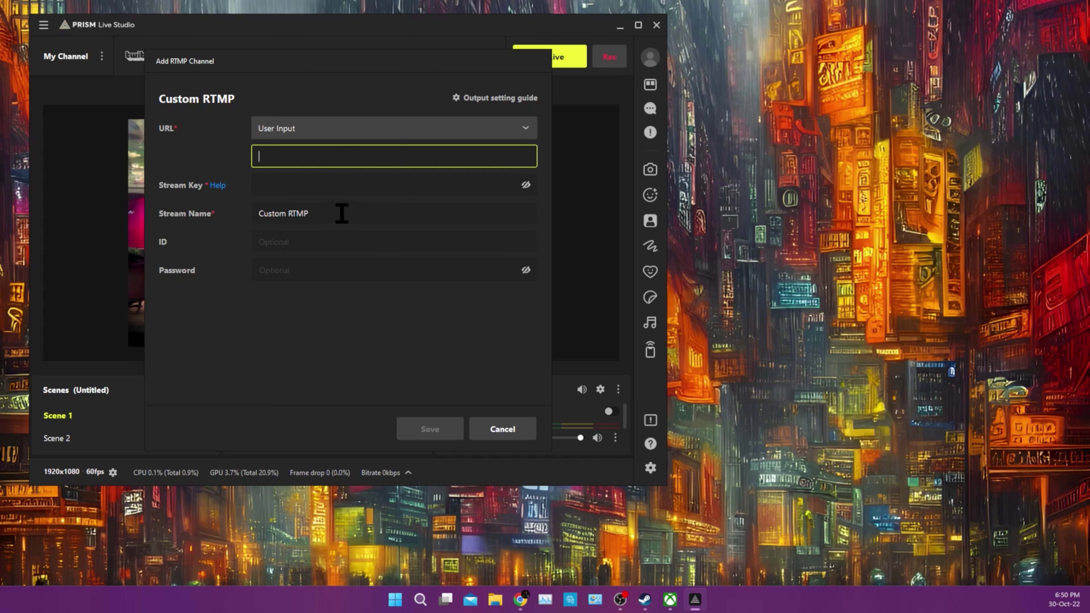
click(502, 429)
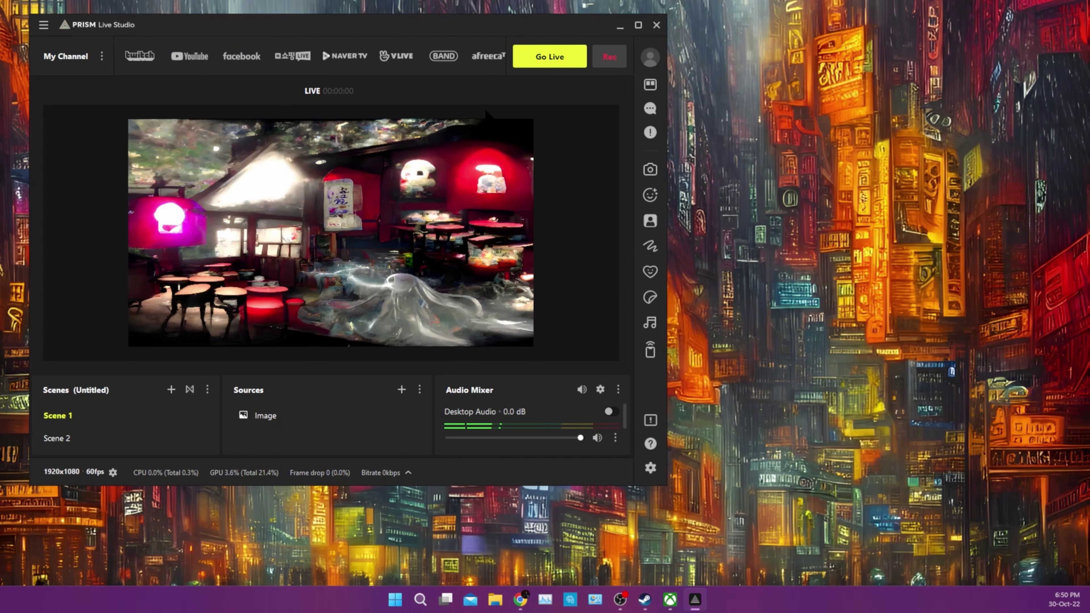
- Start adding a new source to Scene 1
click(401, 389)
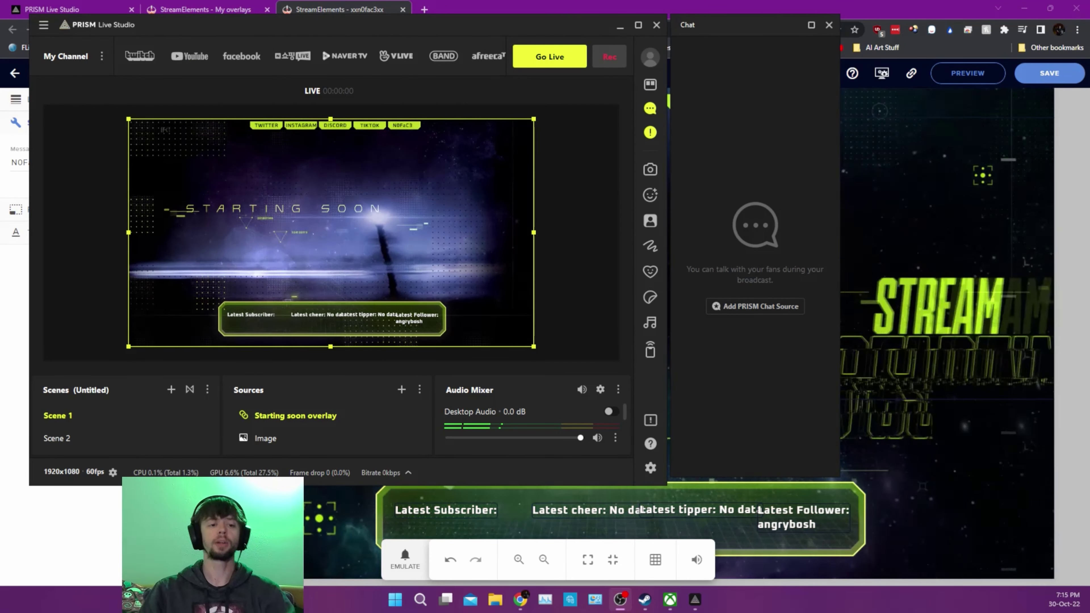